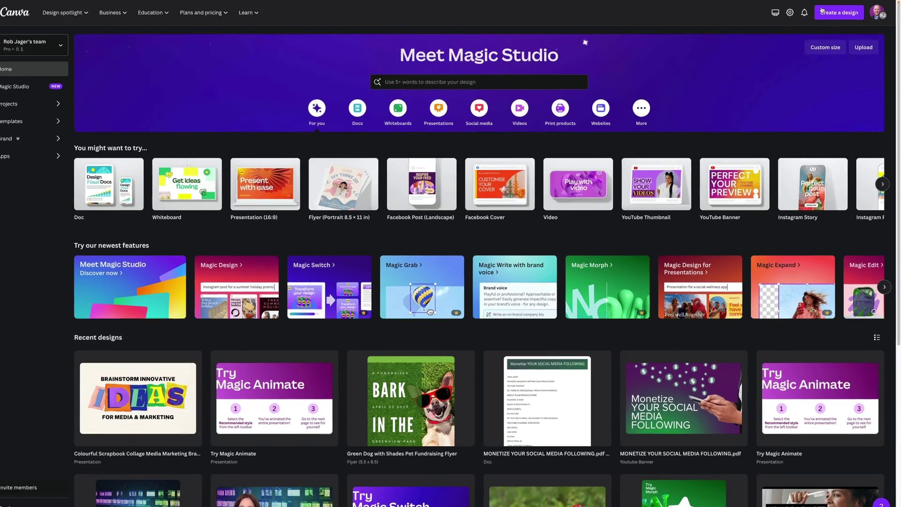
Step: Create a new custom-size blank design of 3840 × 2160 px
click(841, 12)
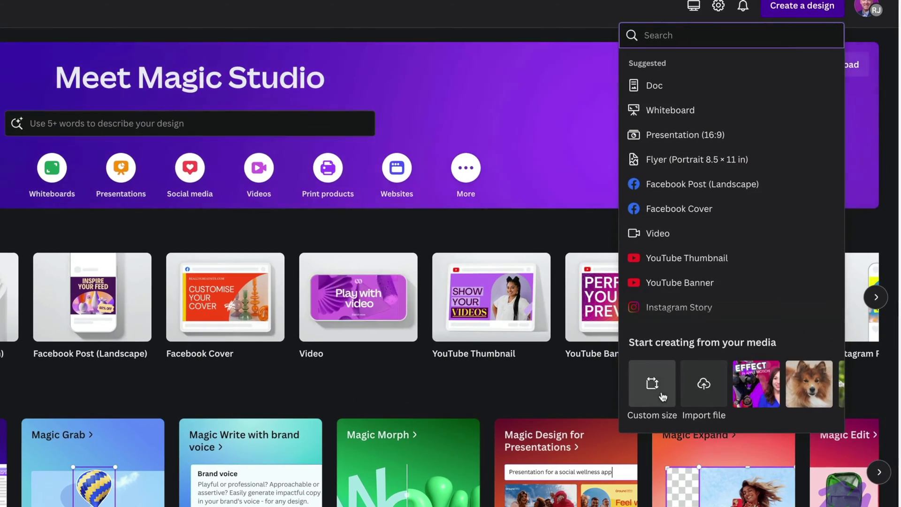
click(662, 397)
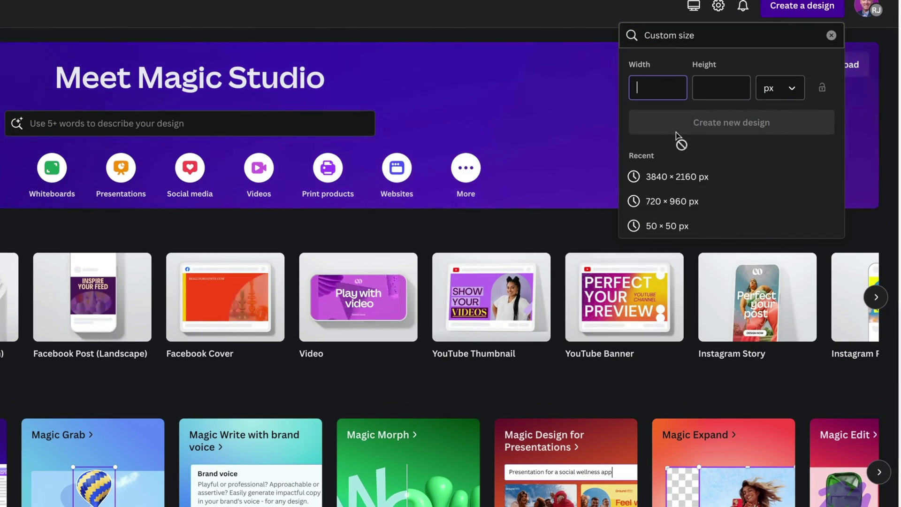
text(3840)
key(Tab)
text(2160)
click(688, 123)
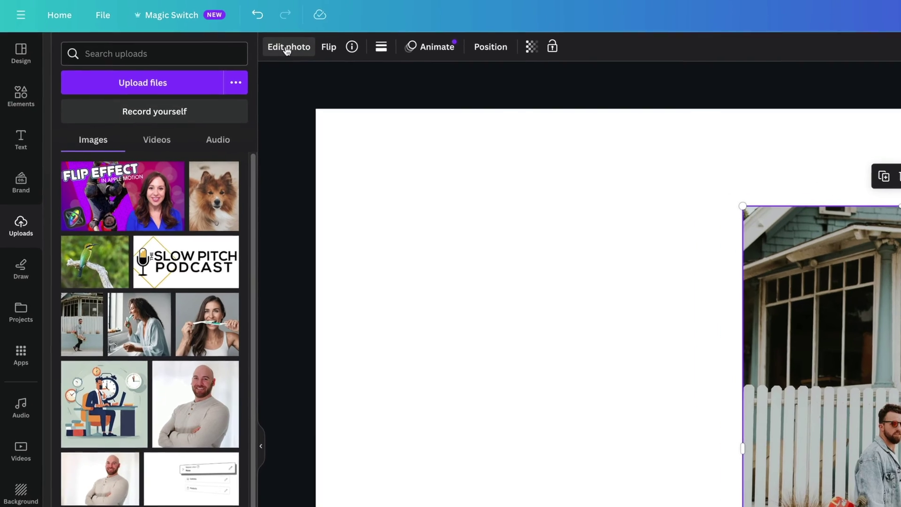
Step: Strip the house and fence from the skateboarder photo with BG Remover
click(287, 49)
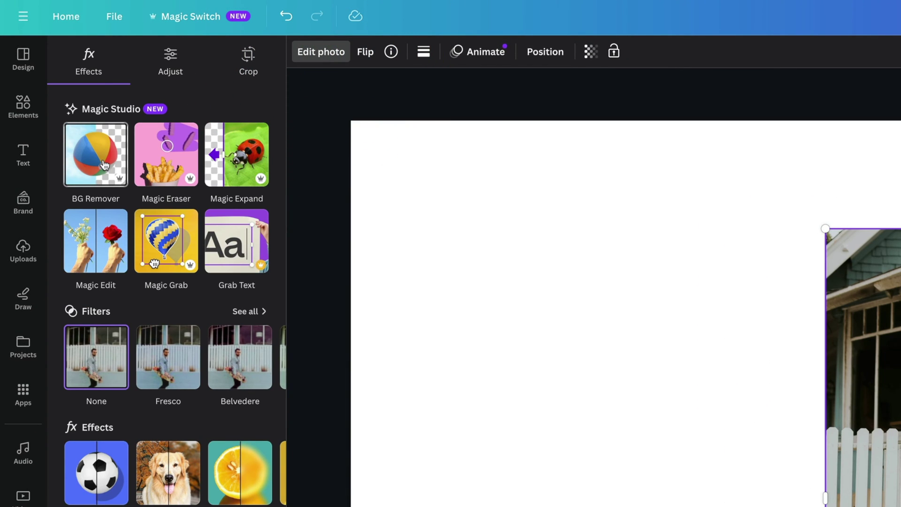
click(104, 166)
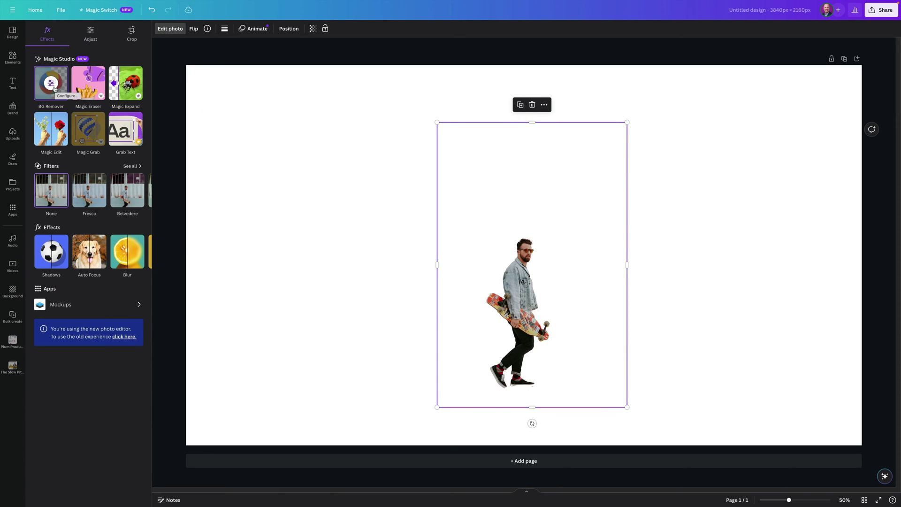
Step: Place the original skateboarder photo back on the page and brush over an area with Magic Eraser
click(13, 133)
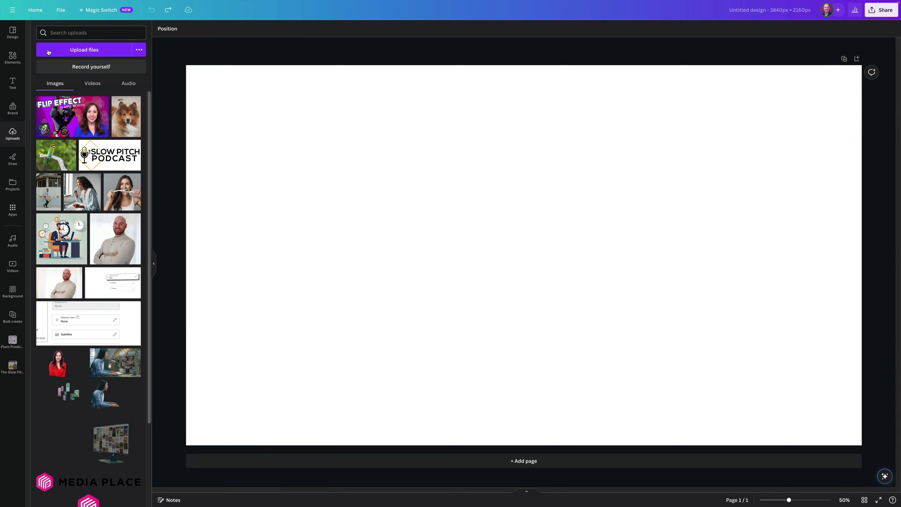
drag(48, 192, 508, 192)
click(173, 29)
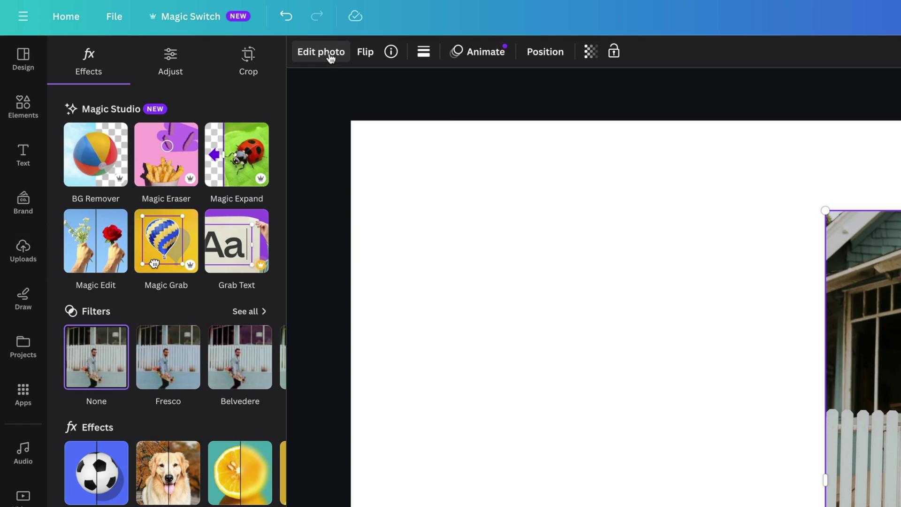
click(179, 147)
mouse_move(533, 209)
mouse_down()
mouse_move(509, 301)
mouse_move(499, 396)
mouse_move(528, 382)
mouse_up()
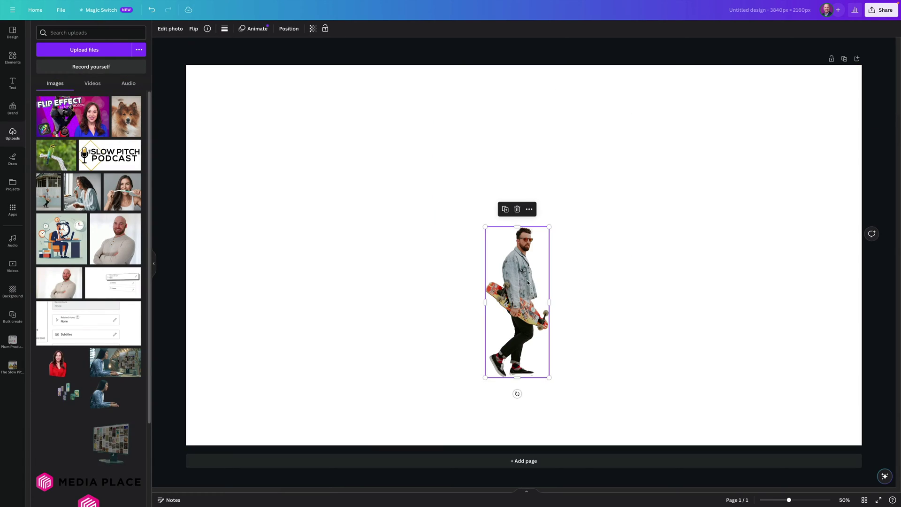
Step: Place the bee-eater photo on the page and bring up its photo editing tools
drag(61, 157, 425, 167)
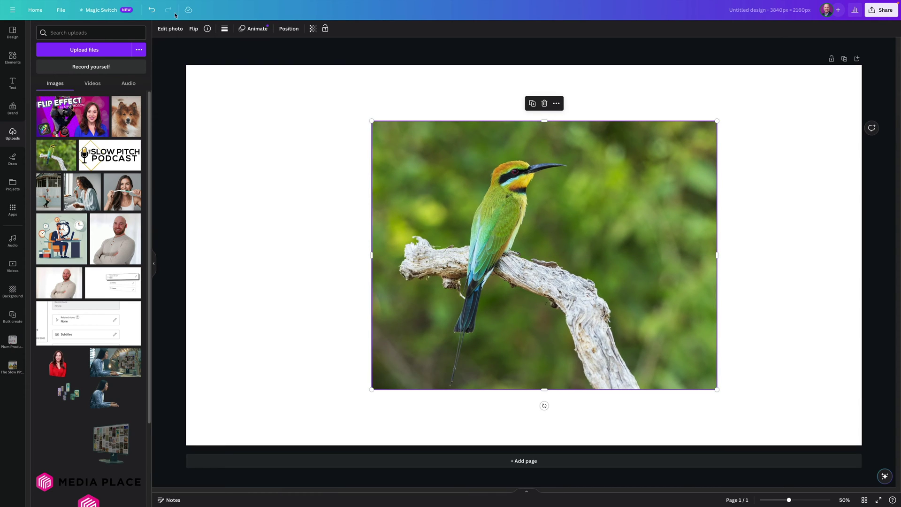
click(171, 28)
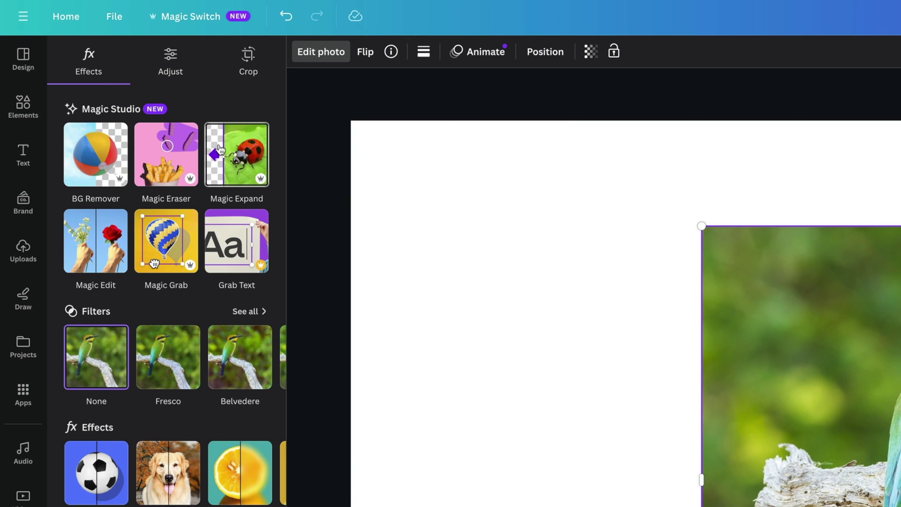
Step: Generate Whole Page Magic Expand versions of the bird photo
click(126, 83)
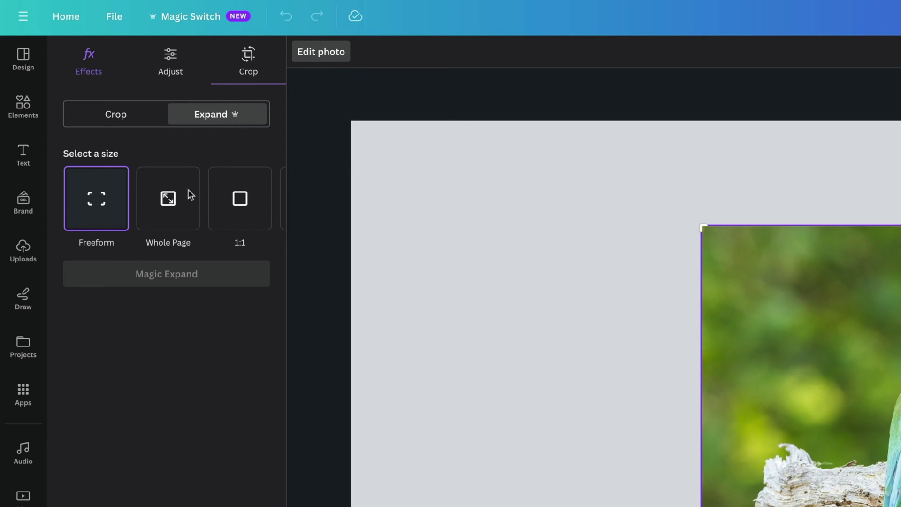
click(177, 200)
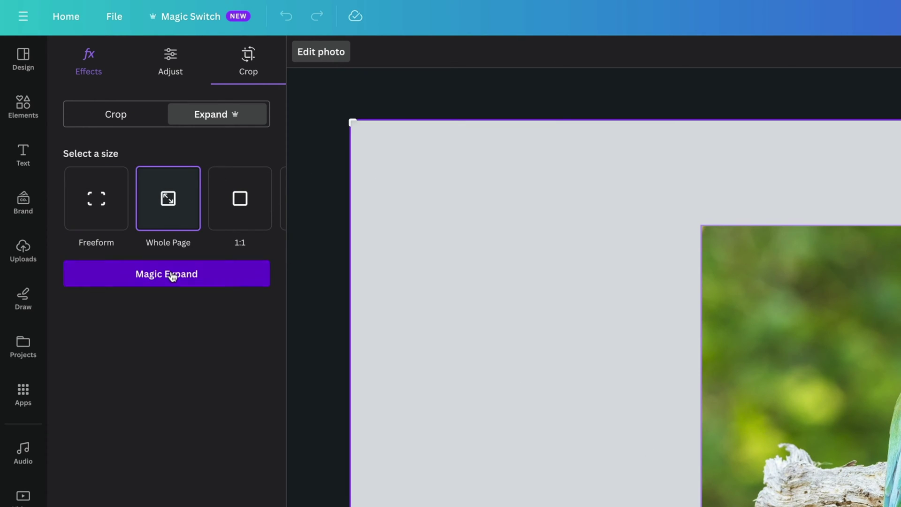
click(173, 273)
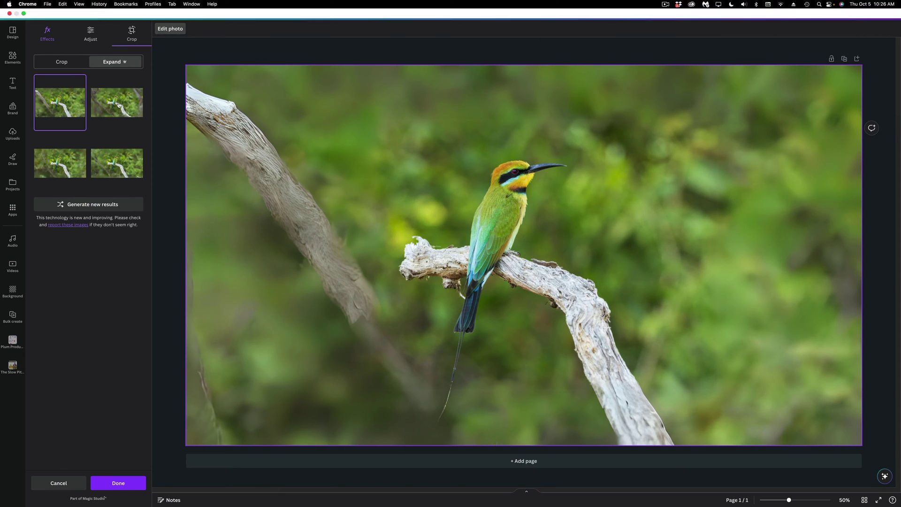
Step: Compare the four expanded results and choose the third, without extra branches
click(119, 111)
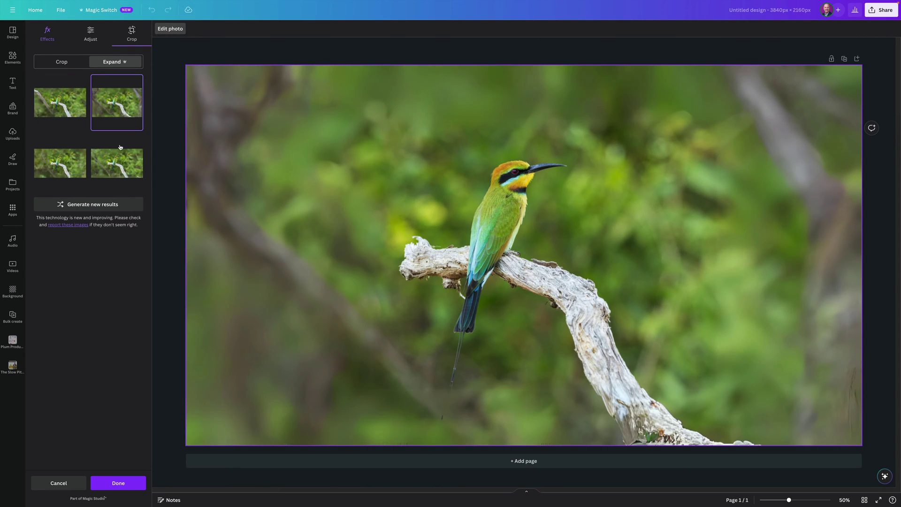
click(118, 161)
click(42, 175)
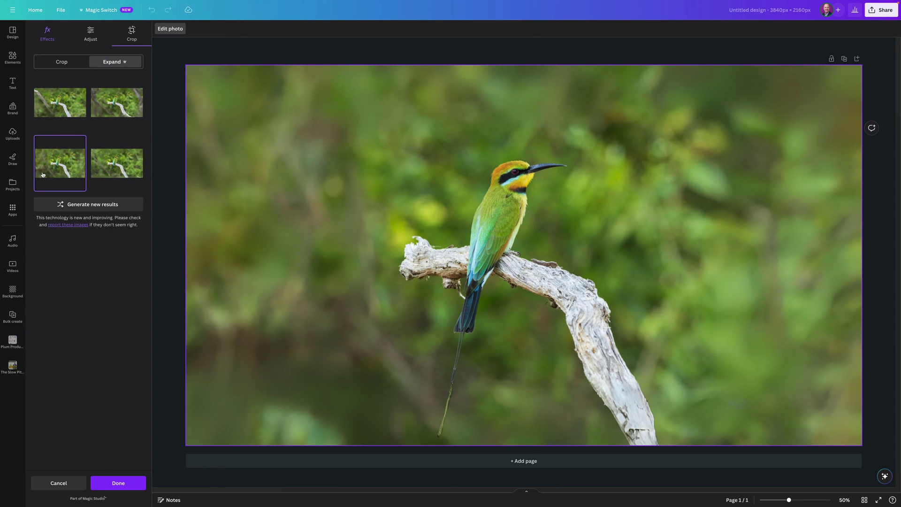
click(67, 105)
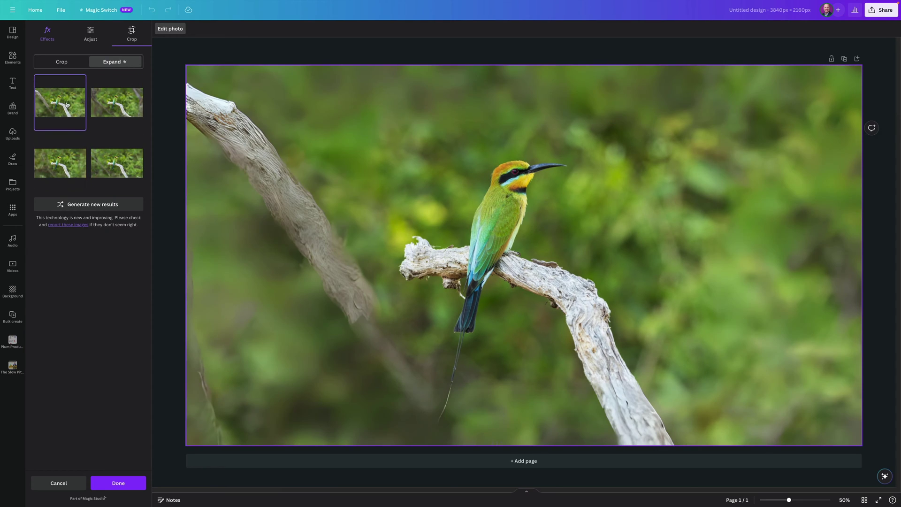
click(125, 101)
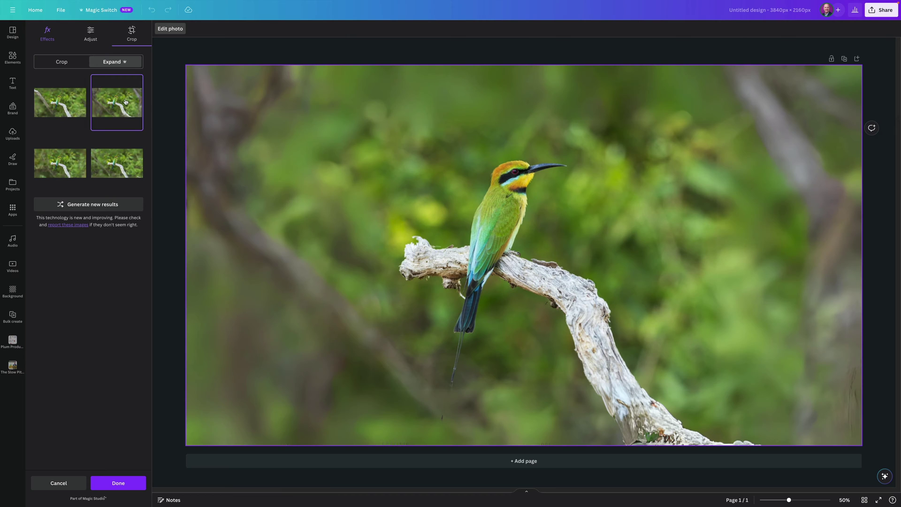
click(47, 158)
click(122, 112)
click(129, 163)
click(67, 171)
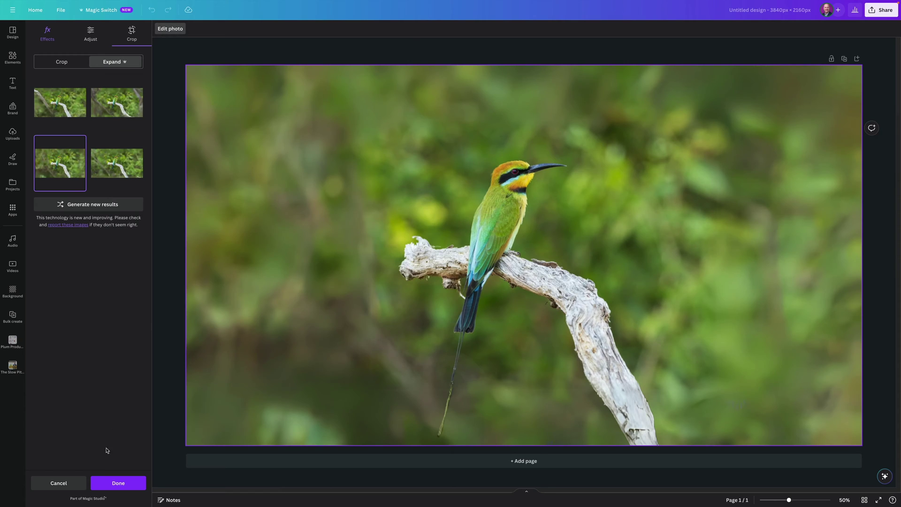
Step: Apply the expansion, then mark the whole bird for Magic Edit, using brush size 10 for the tail
click(117, 483)
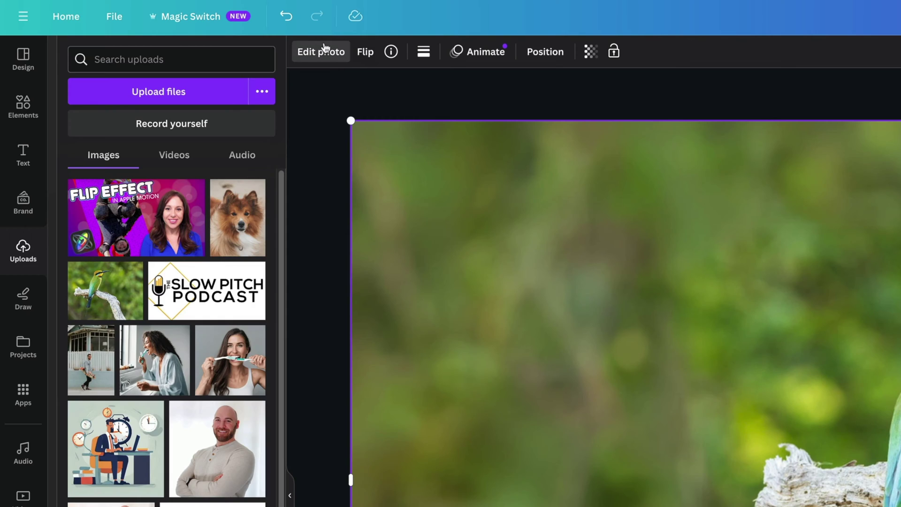
click(326, 49)
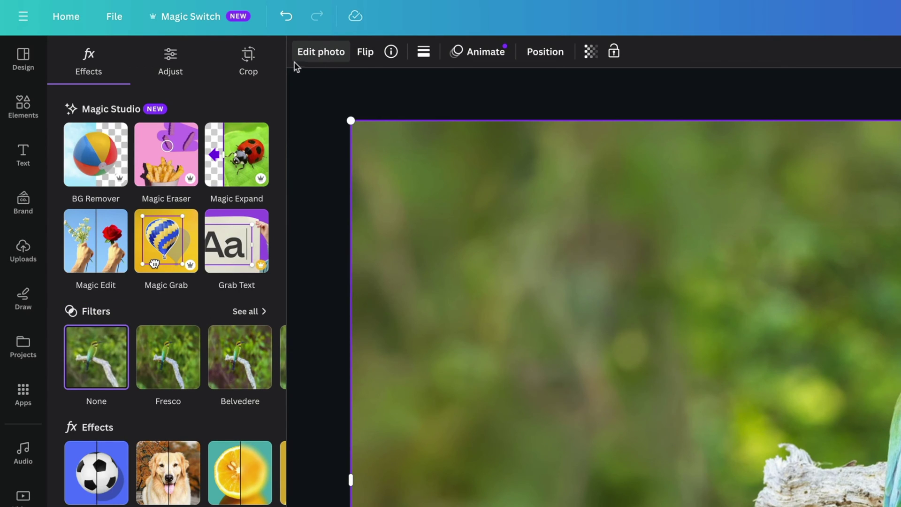
click(100, 239)
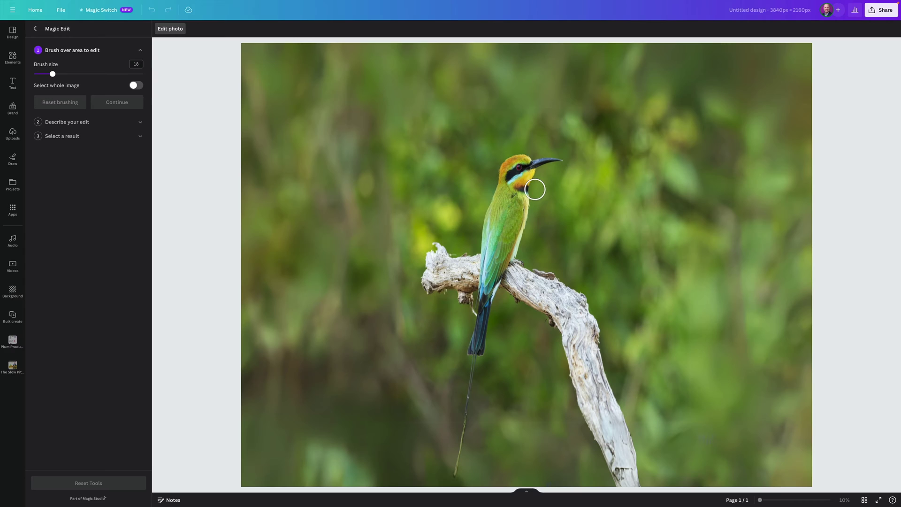
mouse_move(530, 164)
mouse_down()
mouse_move(509, 164)
mouse_move(495, 259)
mouse_move(510, 244)
mouse_move(525, 175)
mouse_move(520, 203)
mouse_move(486, 282)
mouse_move(489, 270)
mouse_up()
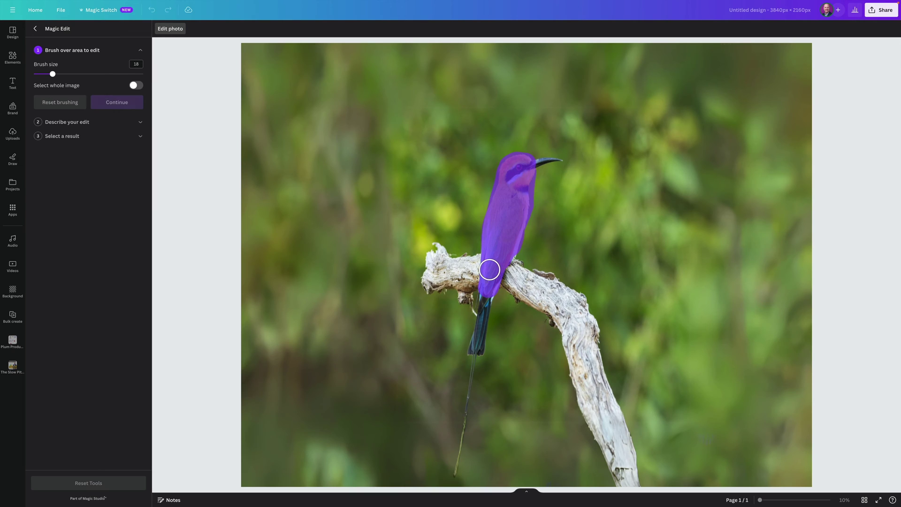
drag(53, 74, 44, 73)
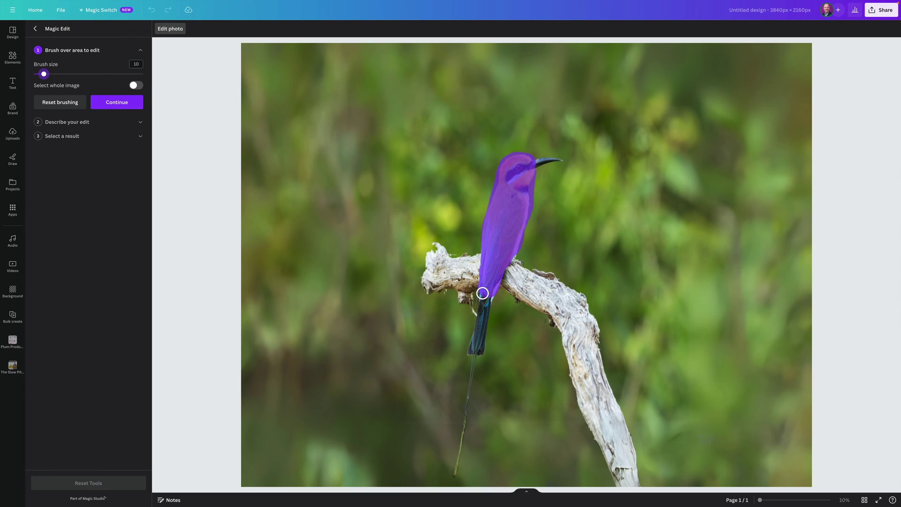
mouse_move(483, 293)
mouse_down()
mouse_move(479, 350)
mouse_move(487, 300)
mouse_move(467, 350)
mouse_move(454, 474)
mouse_up()
Step: Recolour the feathers with the prompt 'Make the feathers red and yellow' and apply the third result
click(117, 102)
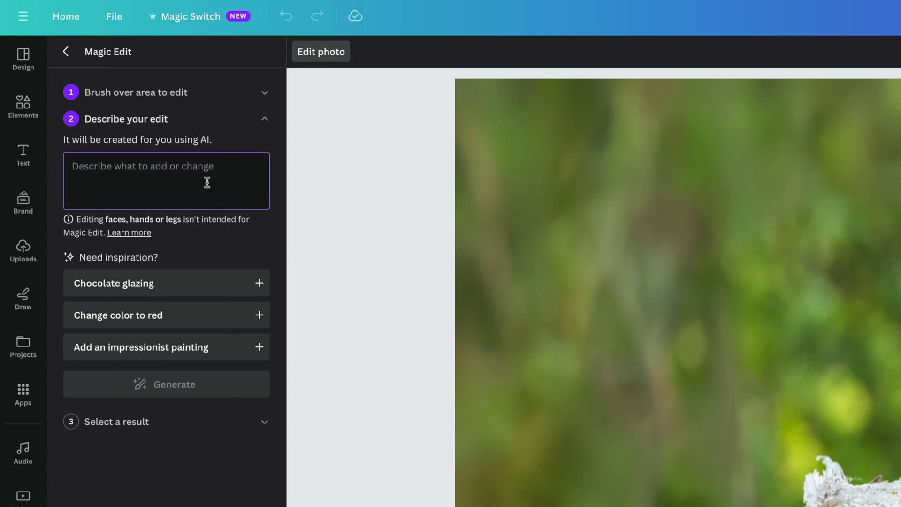
text(Make the f)
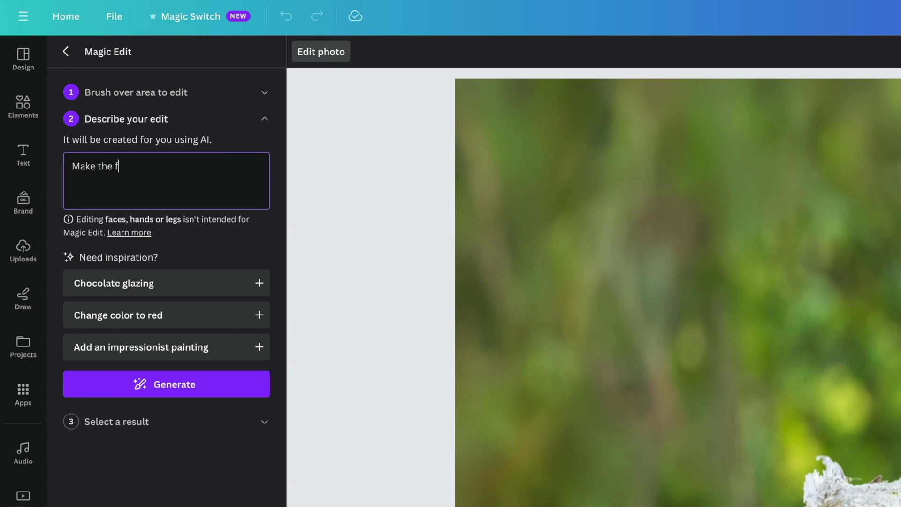
text(eathers red and ye)
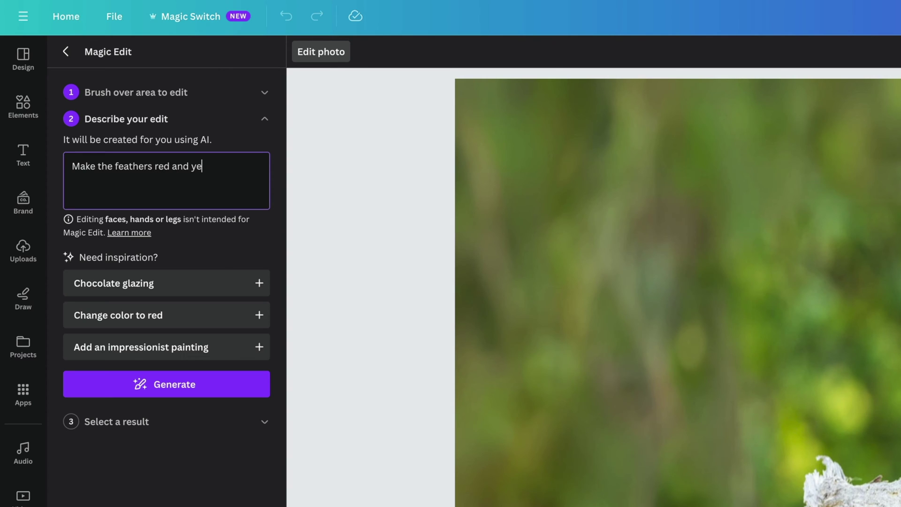
text(llow)
click(159, 382)
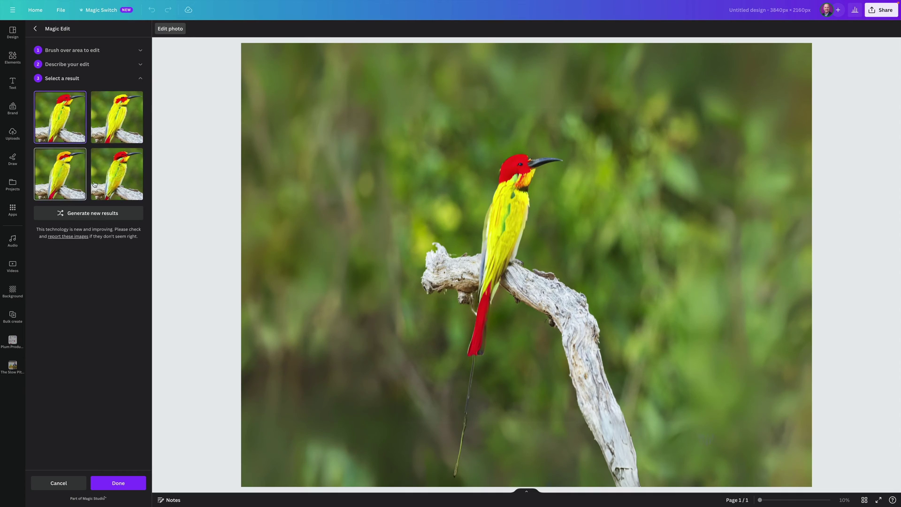
click(114, 183)
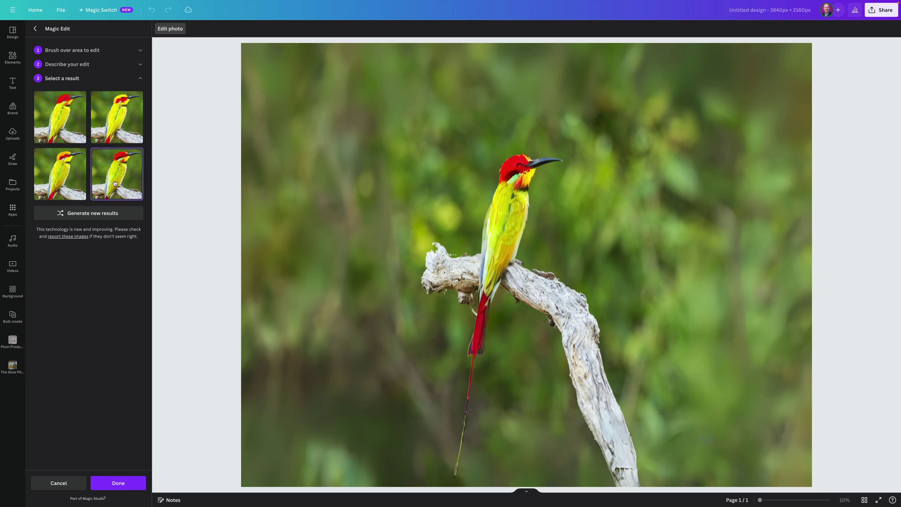
click(51, 182)
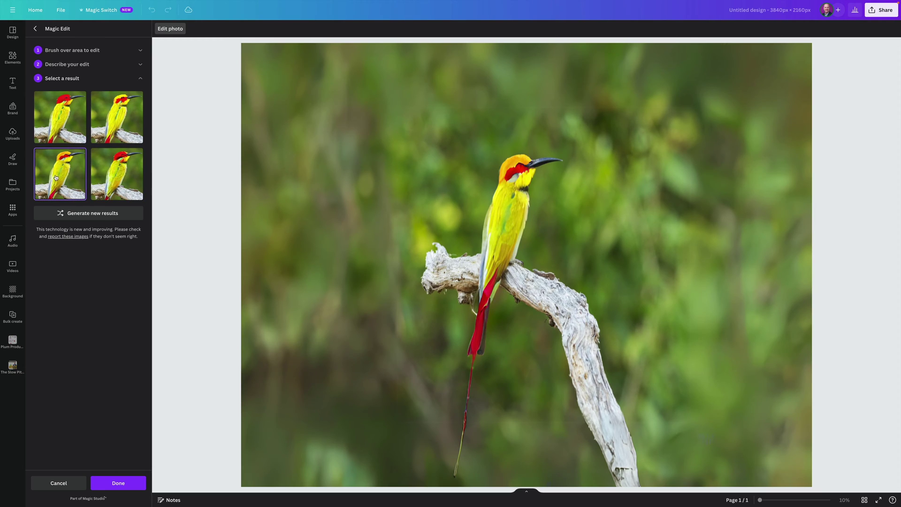
click(118, 483)
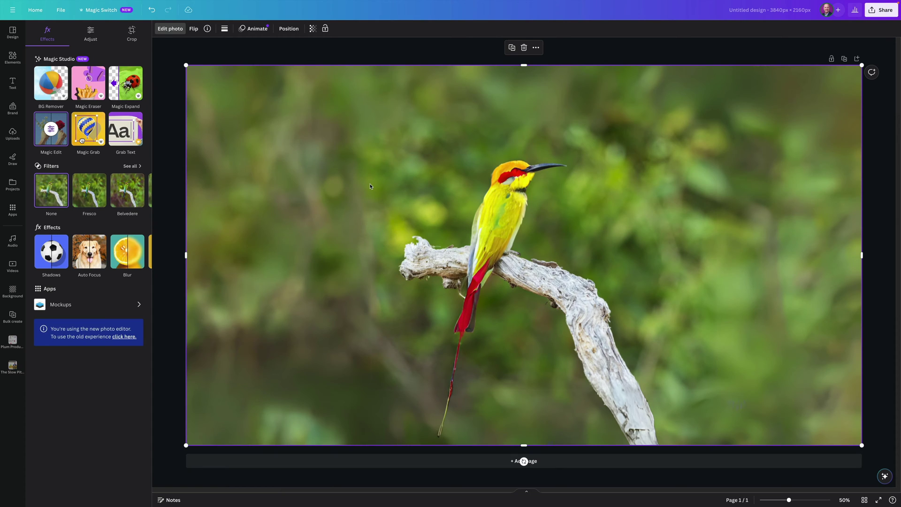
Step: Replace the bird with the dog photo and generate Whole Page Magic Expand versions of it
key(Delete)
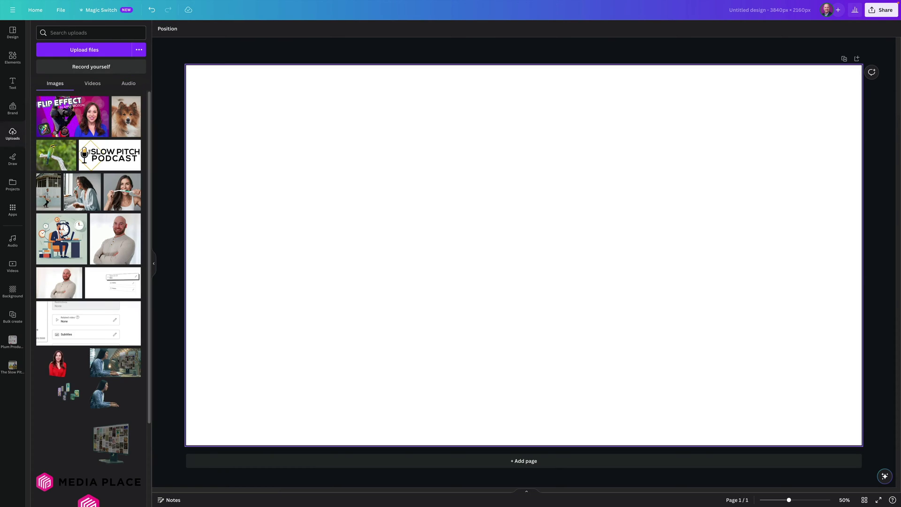
click(119, 125)
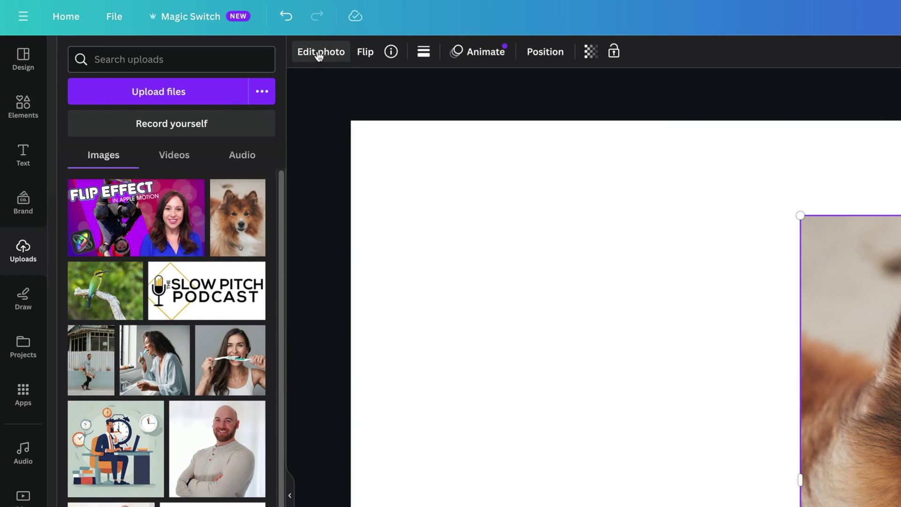
click(319, 53)
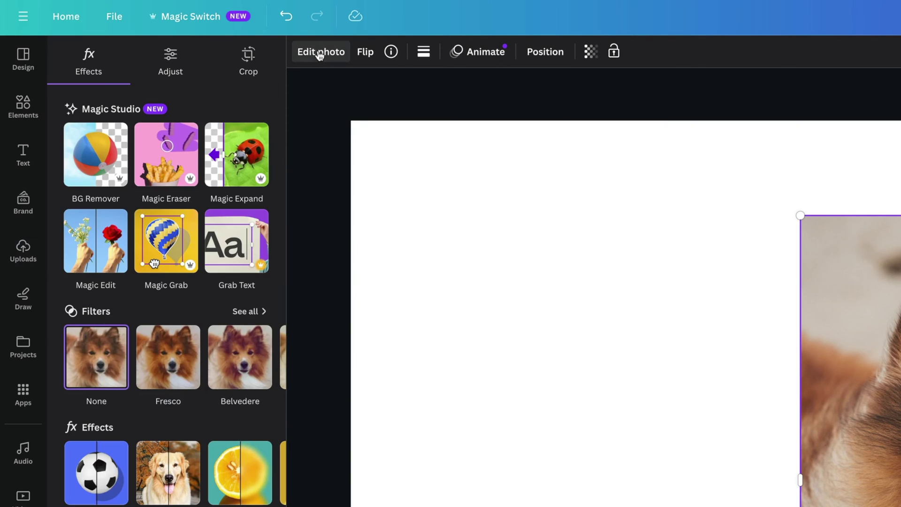
click(242, 149)
click(168, 199)
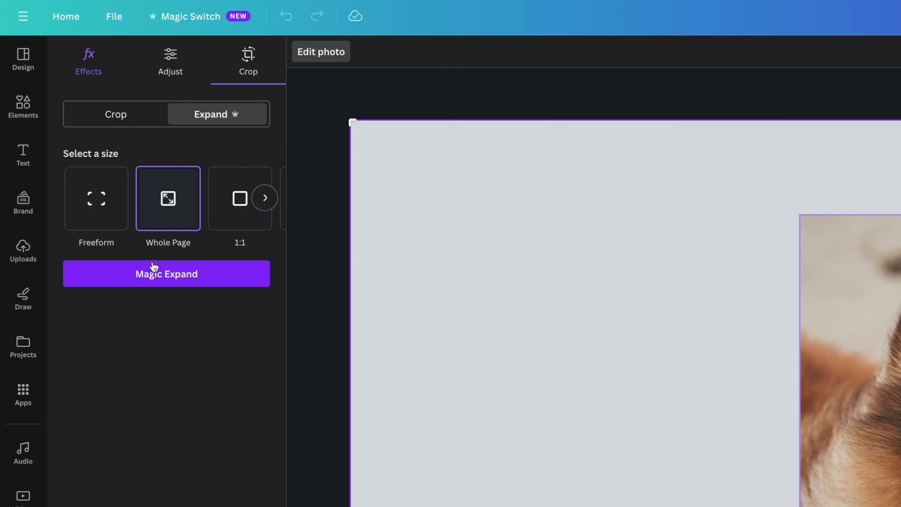
click(146, 278)
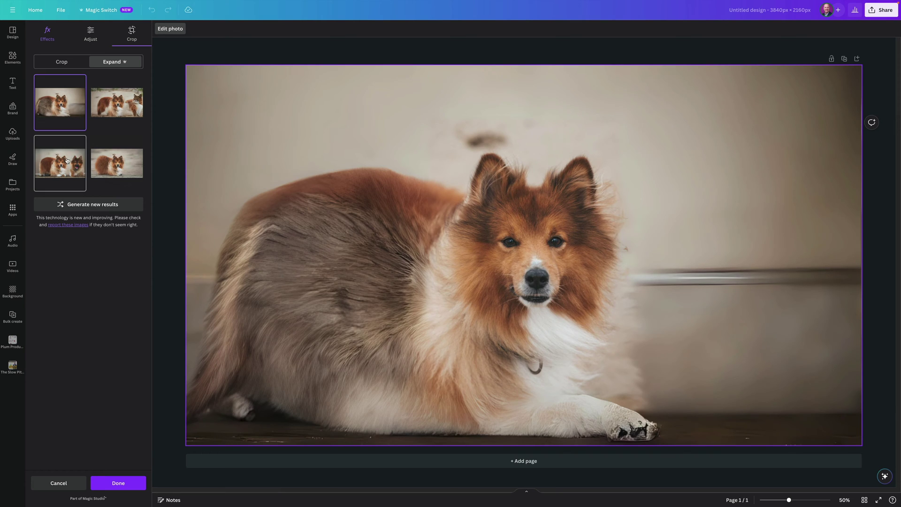
Step: Preview the expansion options and apply the one with a plain sandy background
click(102, 110)
click(104, 171)
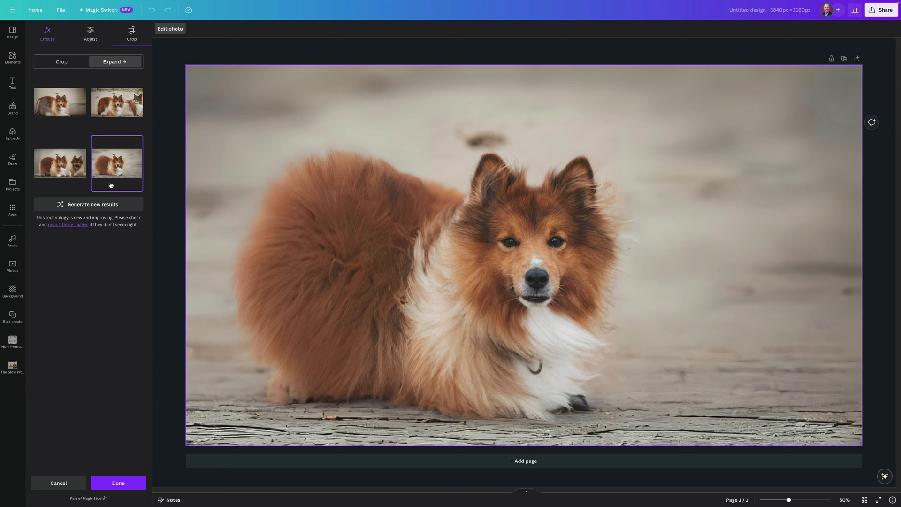
click(107, 482)
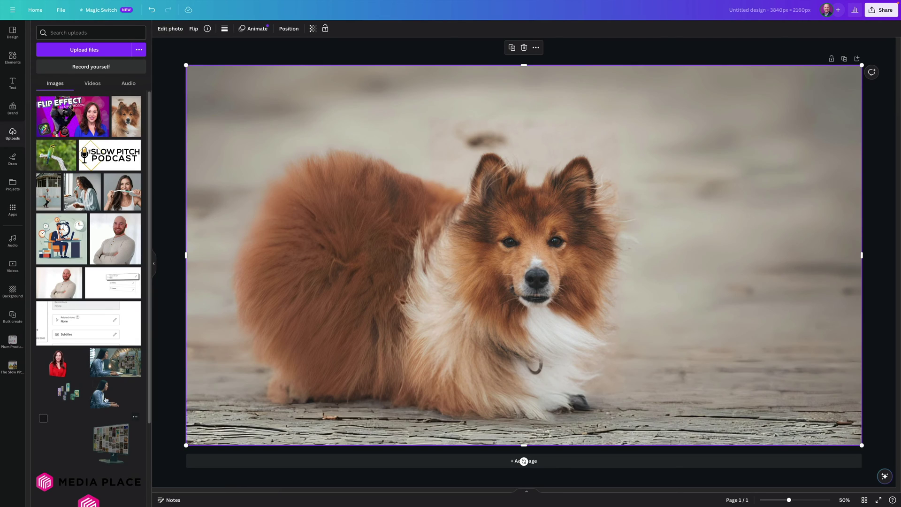
Step: Brush over the dog's body and tail and generate Magic Edit versions with curly fur
click(162, 29)
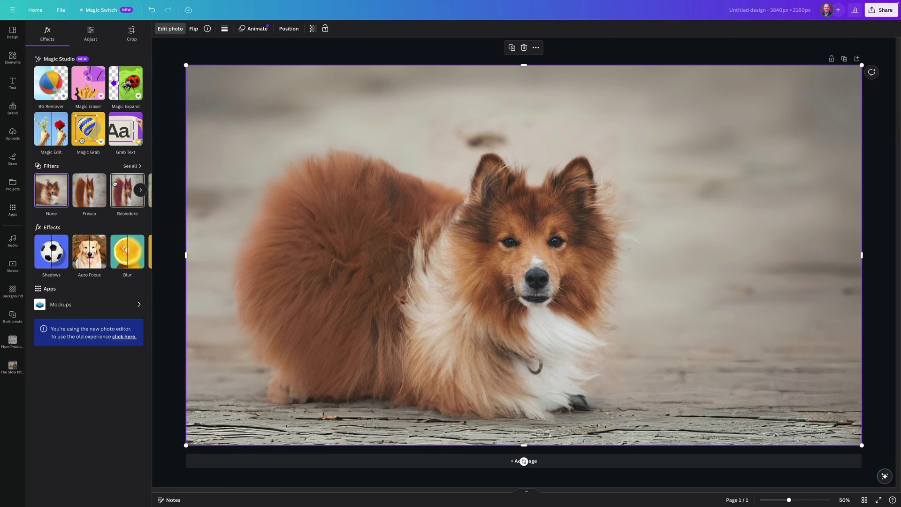
click(46, 125)
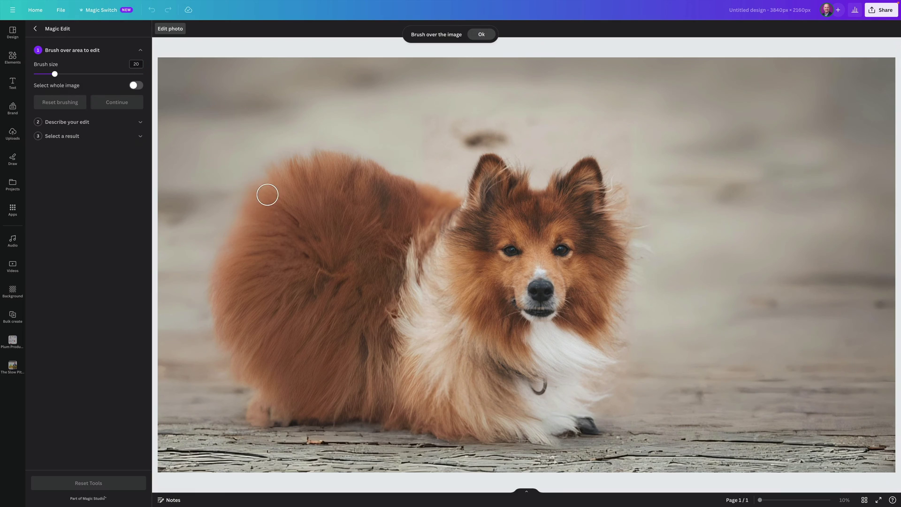
mouse_move(392, 286)
mouse_down()
mouse_move(328, 311)
mouse_move(265, 400)
mouse_move(571, 420)
mouse_move(585, 174)
mouse_move(540, 358)
mouse_move(377, 394)
mouse_move(421, 331)
mouse_move(295, 167)
mouse_move(424, 294)
mouse_move(459, 300)
mouse_move(488, 346)
mouse_up()
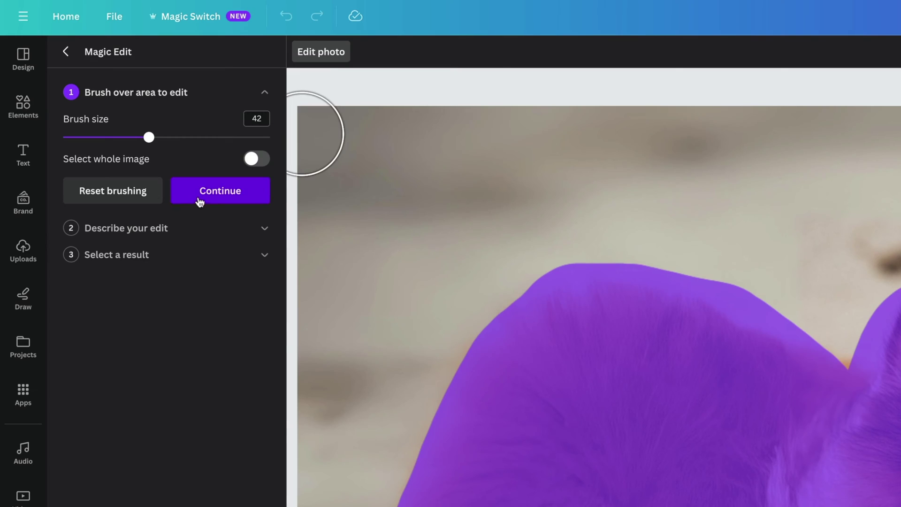
click(107, 104)
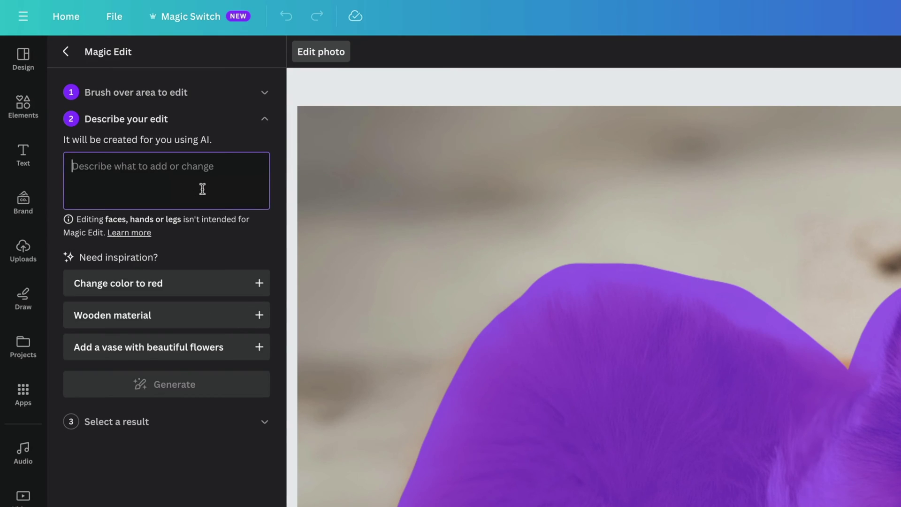
text(make the fur curly)
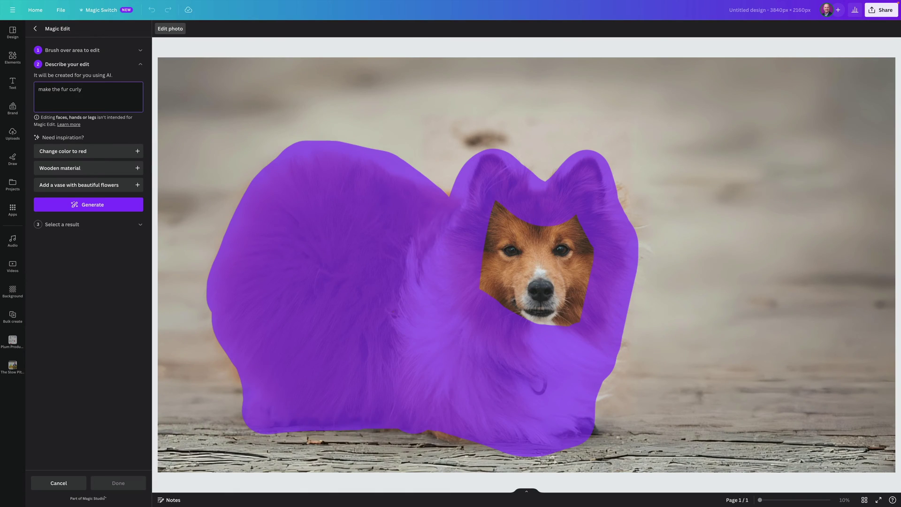
click(105, 205)
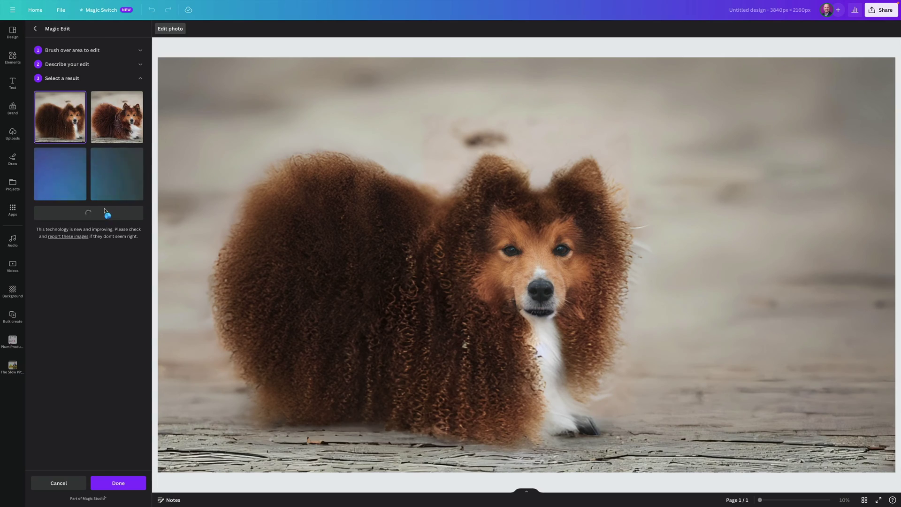
Step: Compare the fur results, apply the curliest one, then delete the dog photo
click(110, 135)
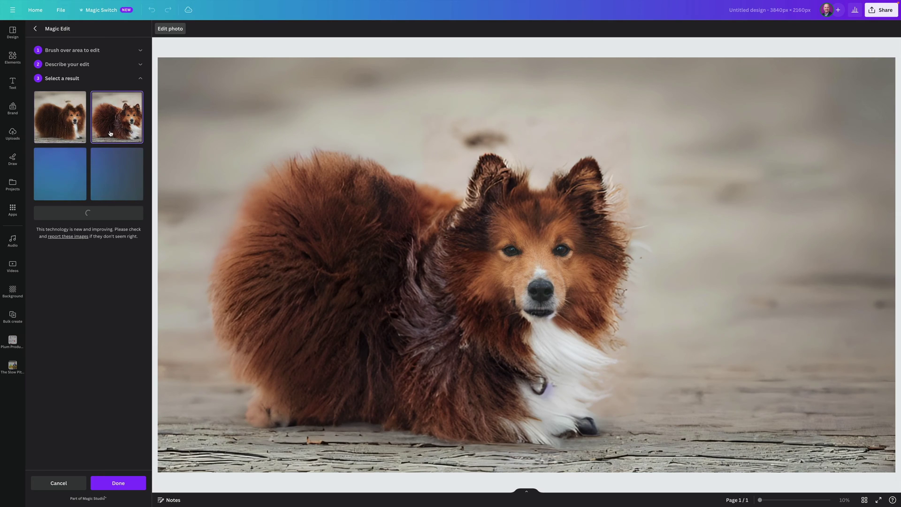
click(72, 130)
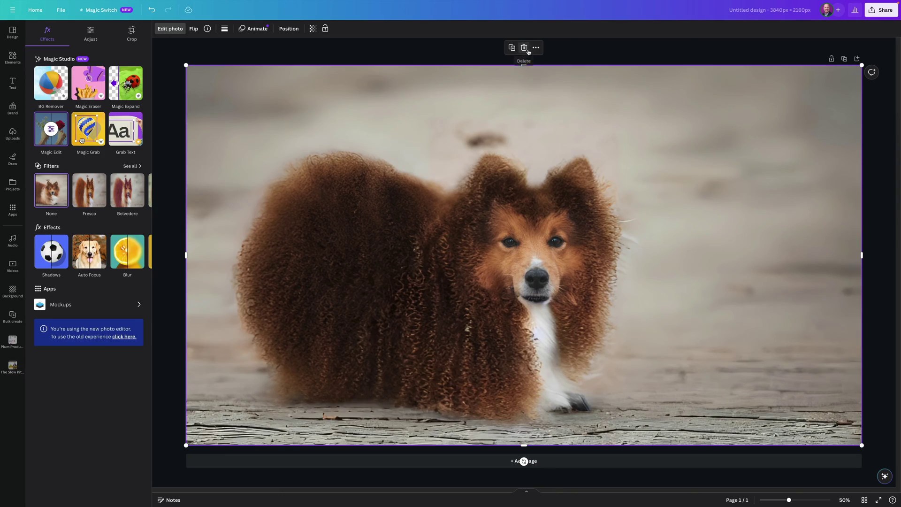
click(524, 48)
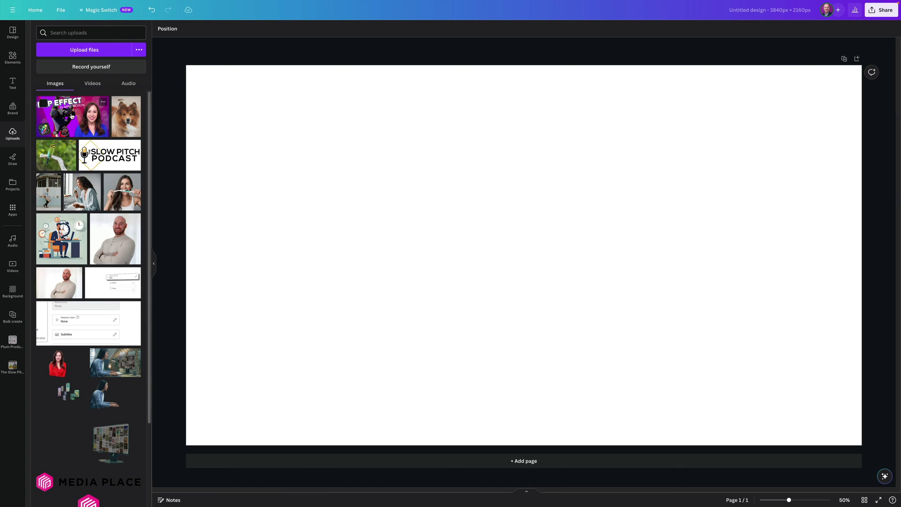
Step: Place the Flip Effect thumbnail from Uploads on the page and centre it
drag(72, 115, 366, 220)
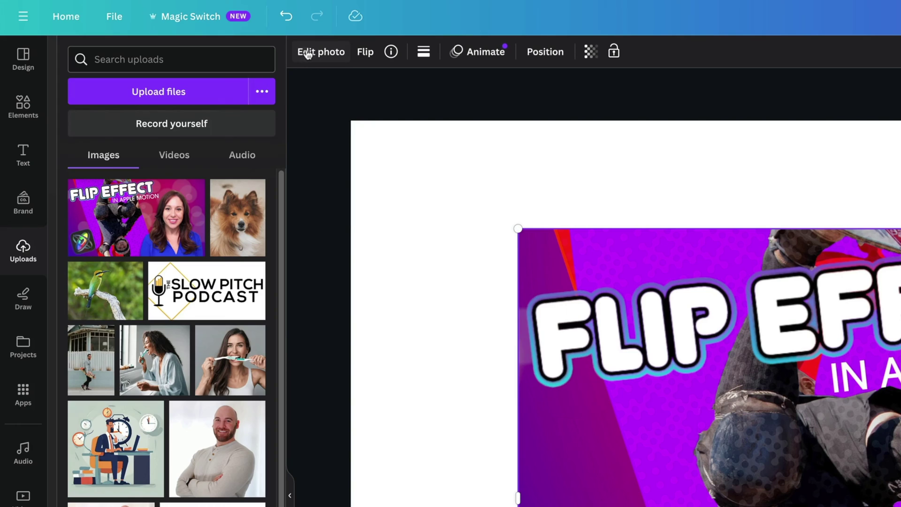
click(164, 29)
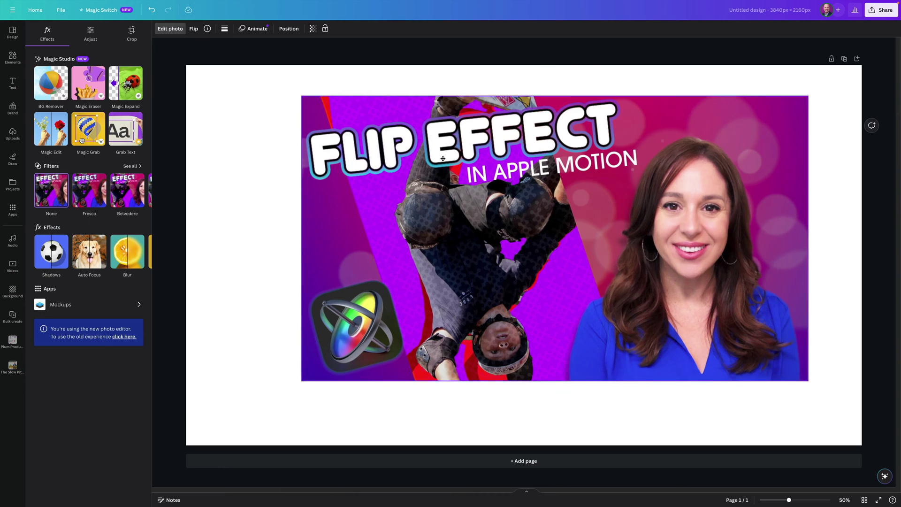
drag(437, 155, 413, 234)
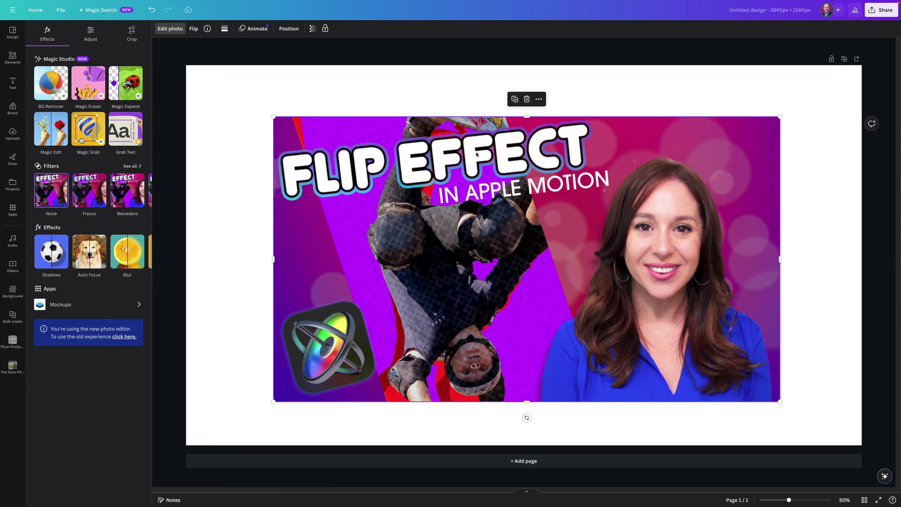
Step: Extract the 'FLIP EFFECT IN APPLE MOTION' title as text, set it in Anton, move it down
click(126, 129)
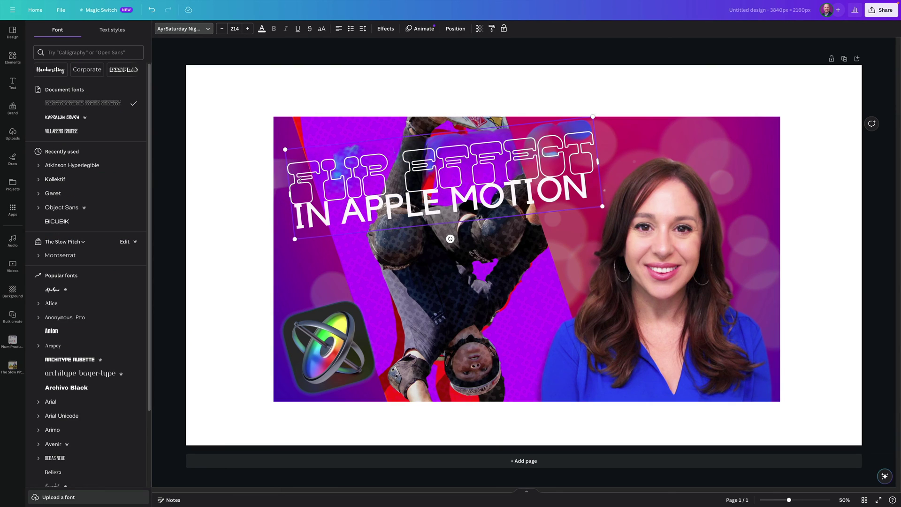
drag(294, 179, 578, 178)
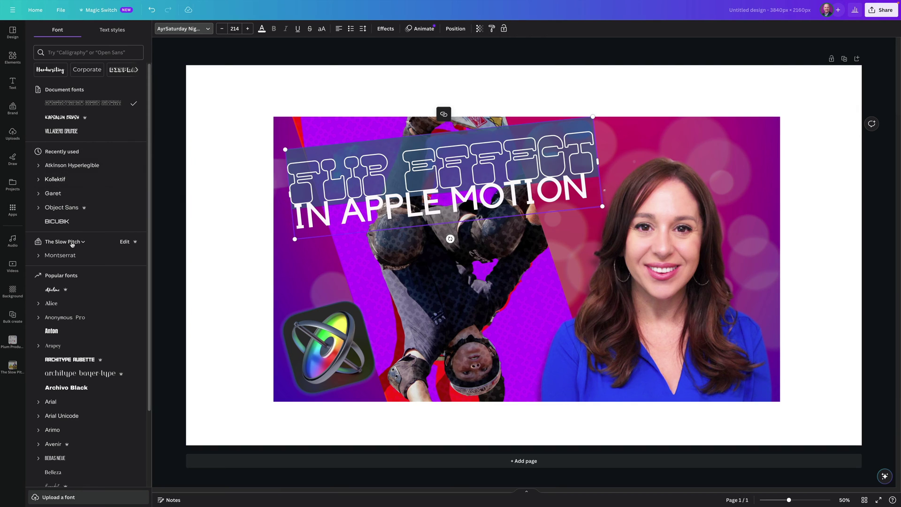
click(63, 331)
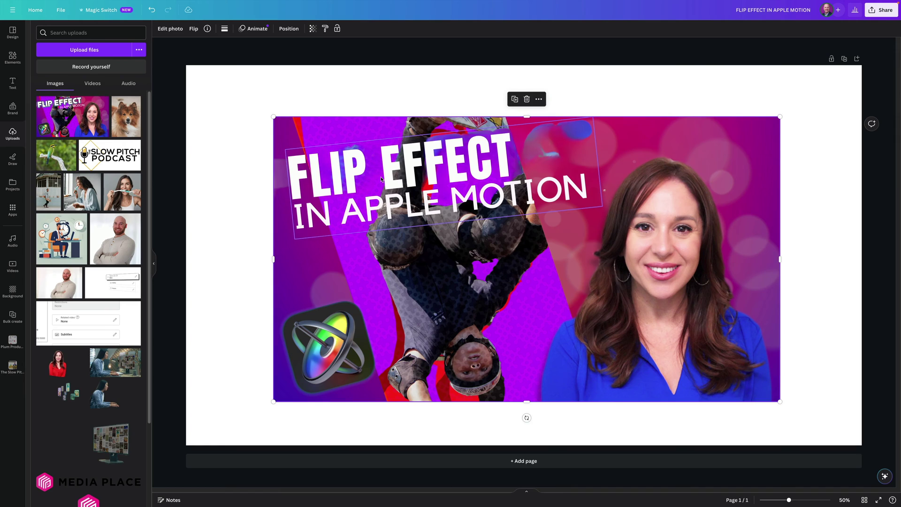
drag(382, 182, 405, 380)
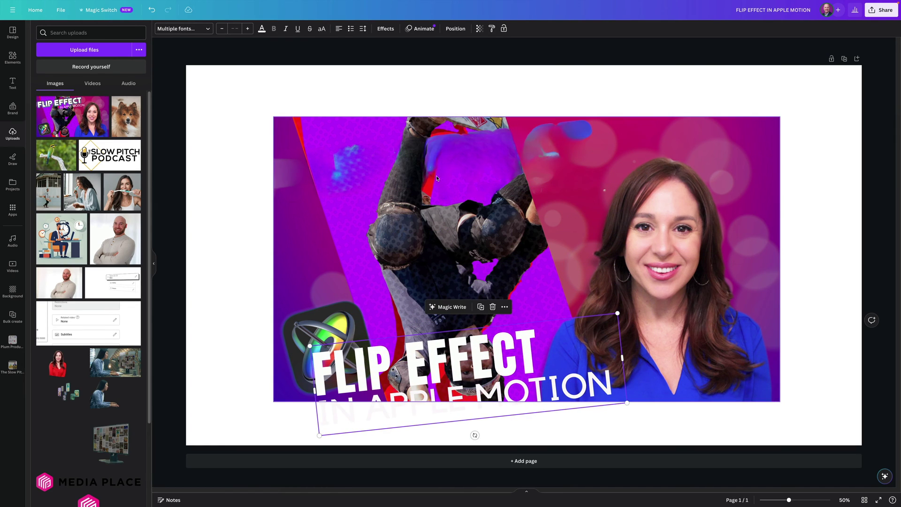
drag(502, 344, 503, 289)
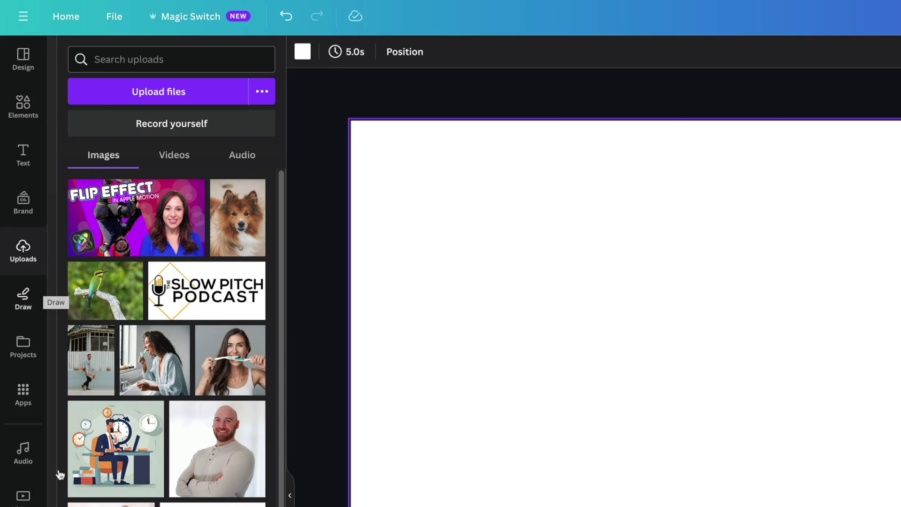
Step: Generate AI images from the prompt 'A woman brushing her teeth and hair at the same time'
click(13, 117)
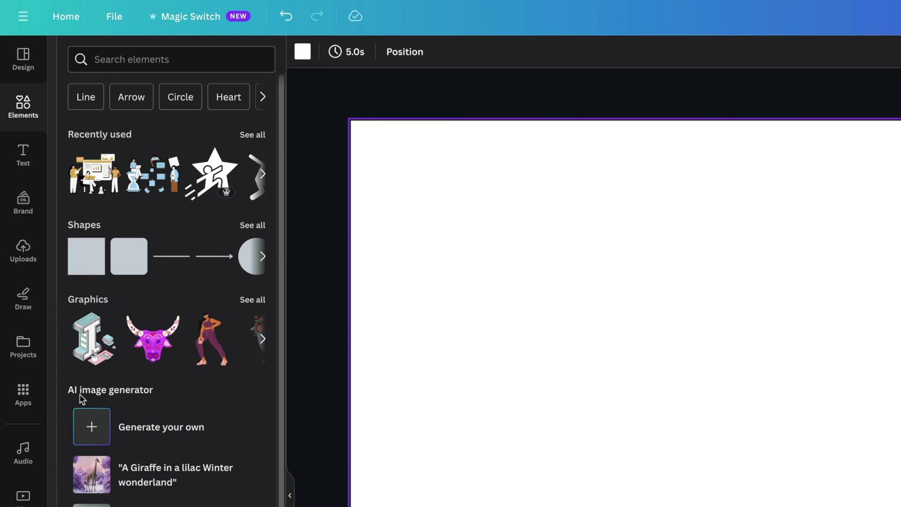
click(154, 432)
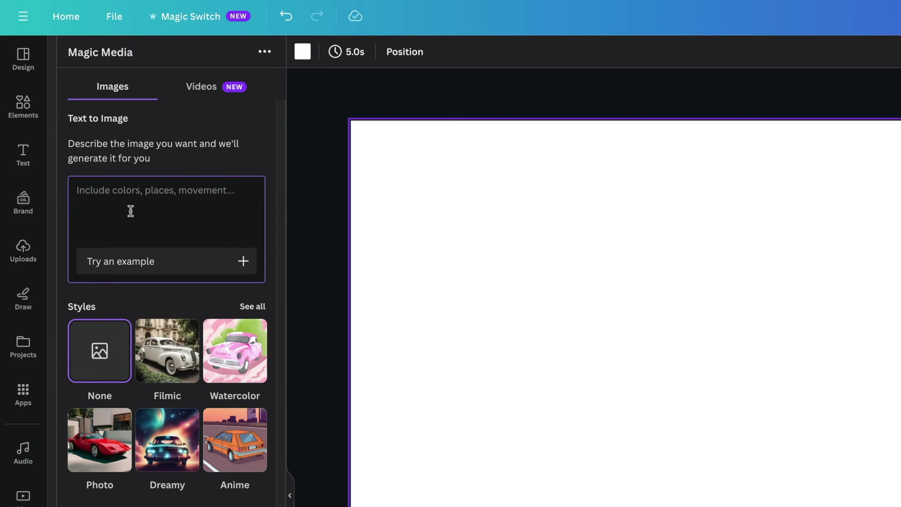
text(A)
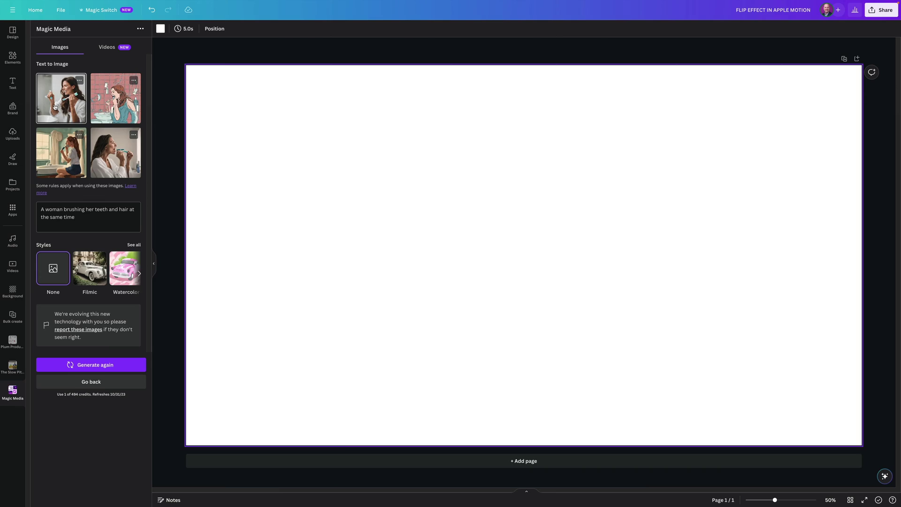
Step: Try three of the generated toothbrush images on the page, then delete the photo
click(54, 107)
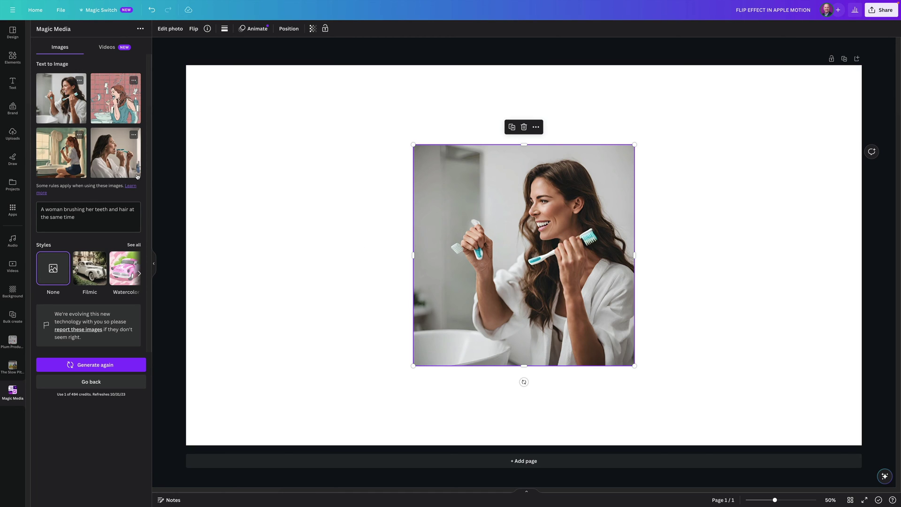
click(133, 175)
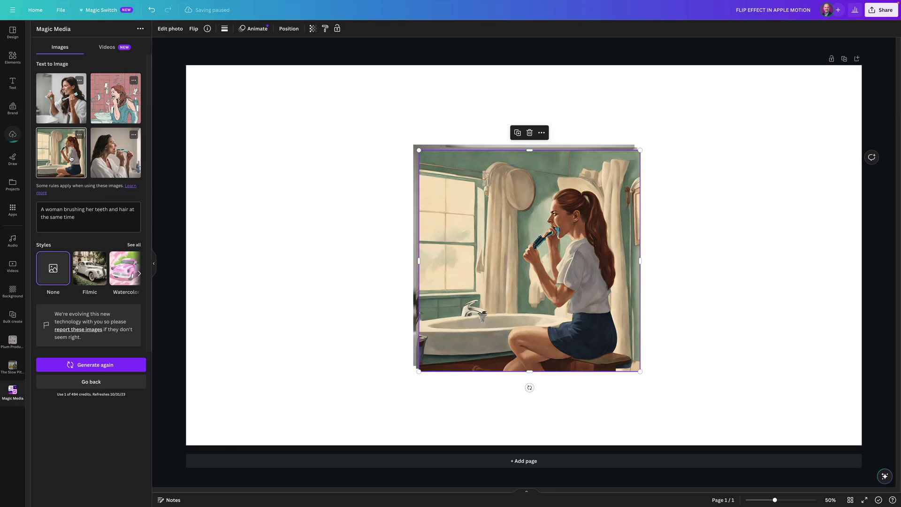
click(106, 102)
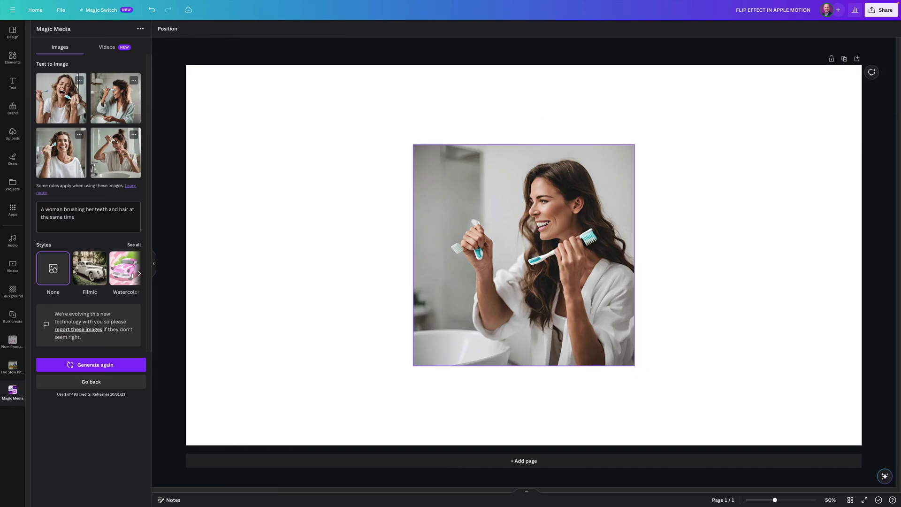
key(Delete)
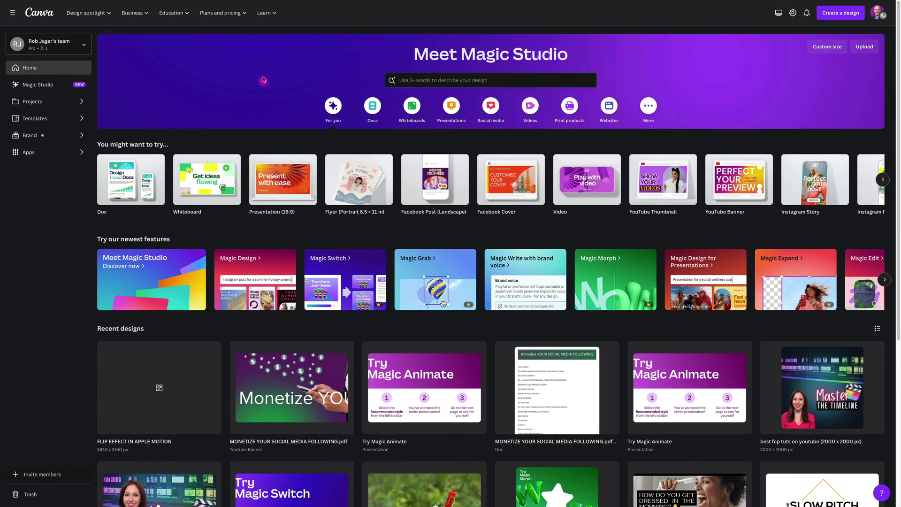
Step: Open the Magic Studio overview page and scroll through it
click(40, 86)
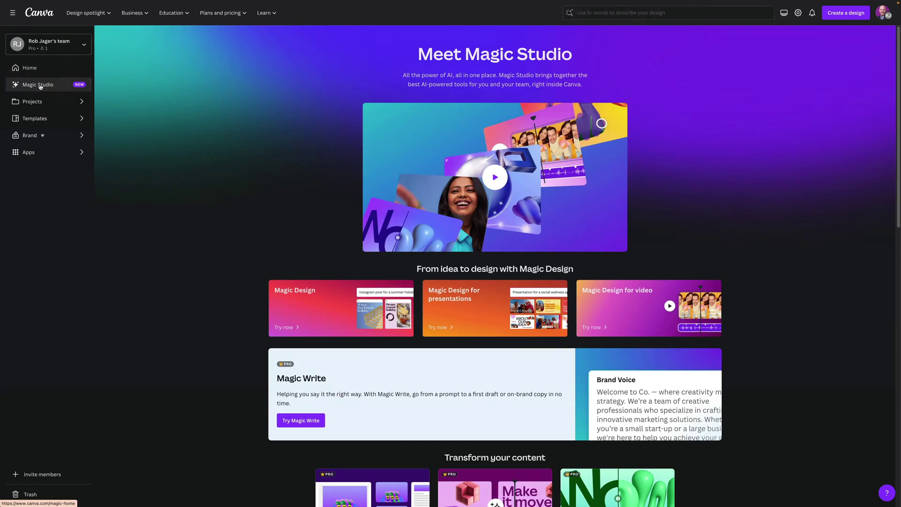
scroll(388, 182, down, 6)
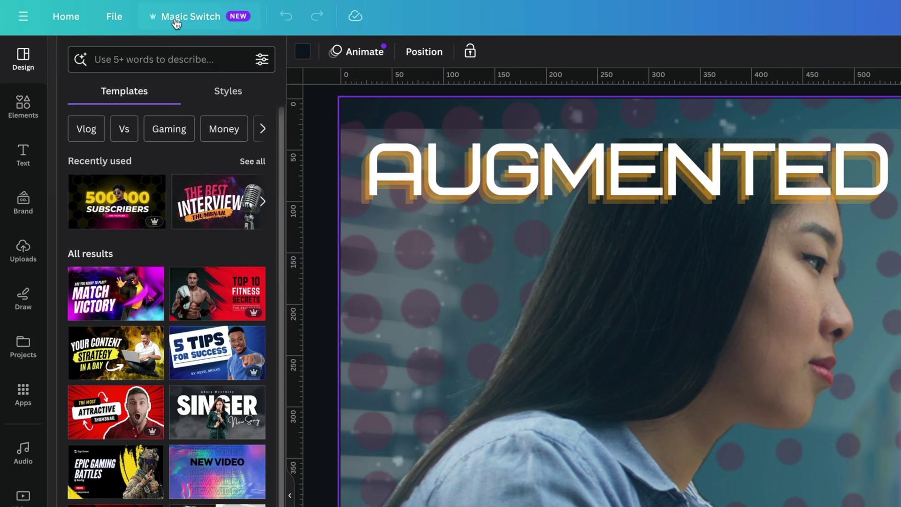
Step: Make a 2000 × 2000 px resized copy of the design and open it
click(177, 23)
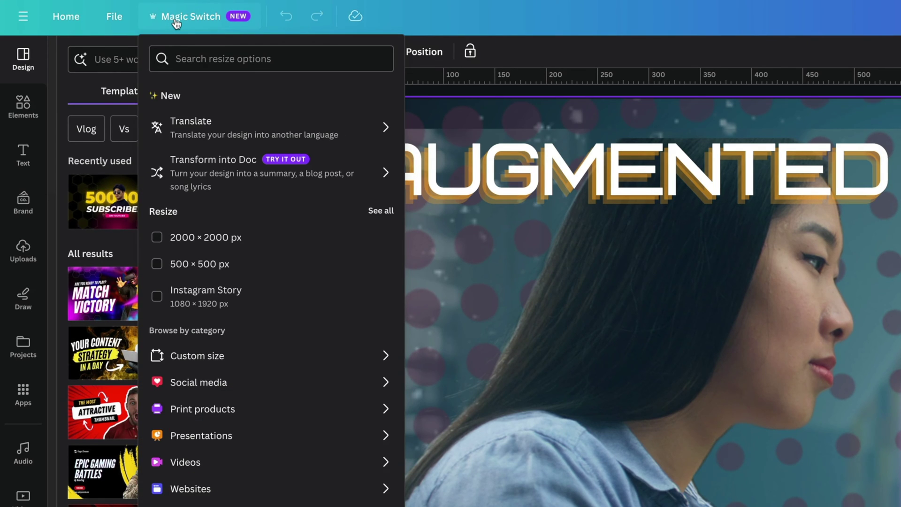
click(158, 237)
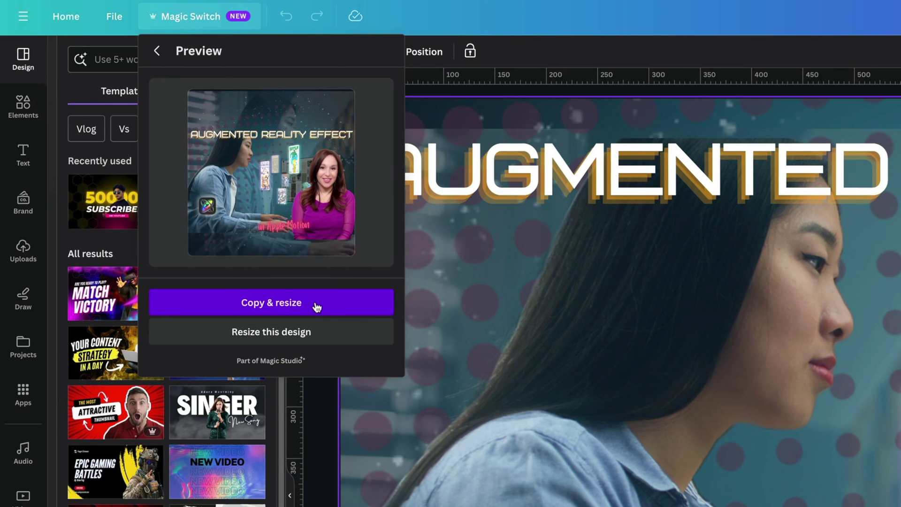
click(317, 307)
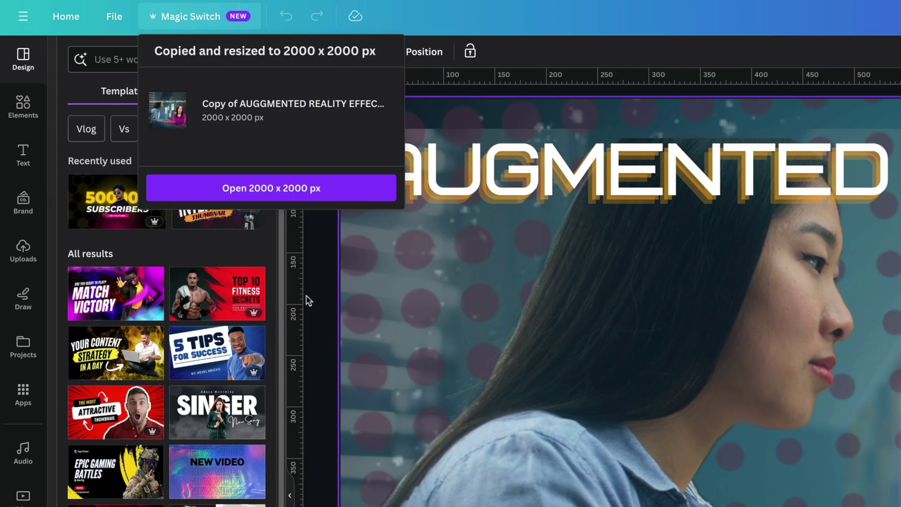
click(316, 192)
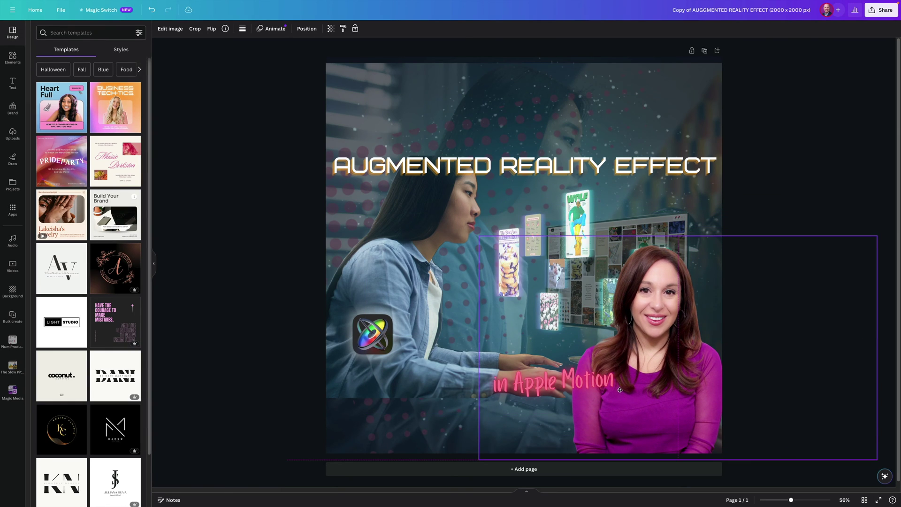
Step: Select the presenter and background images and reposition the dotted overlay in the square layout
click(622, 388)
click(729, 165)
drag(467, 100, 405, 63)
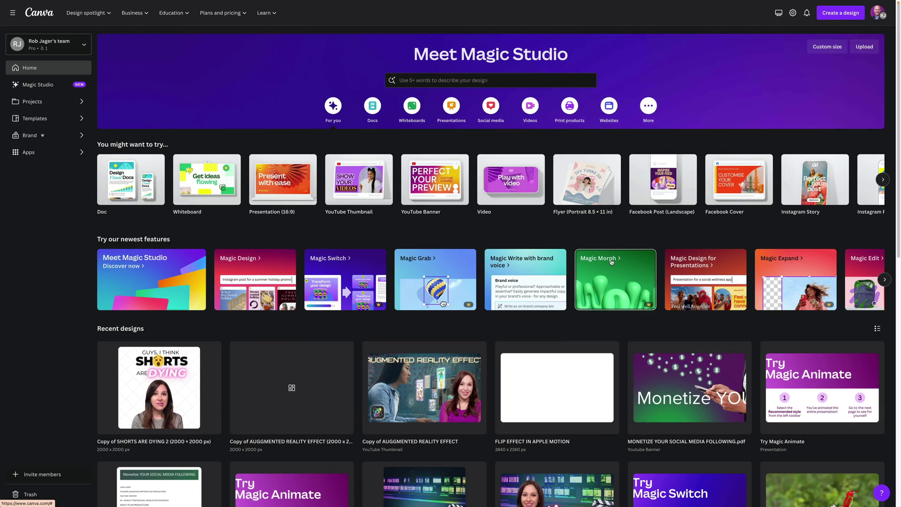
Step: Open the Try Magic Morph design and place a red heart graphic below the star
click(611, 262)
click(353, 310)
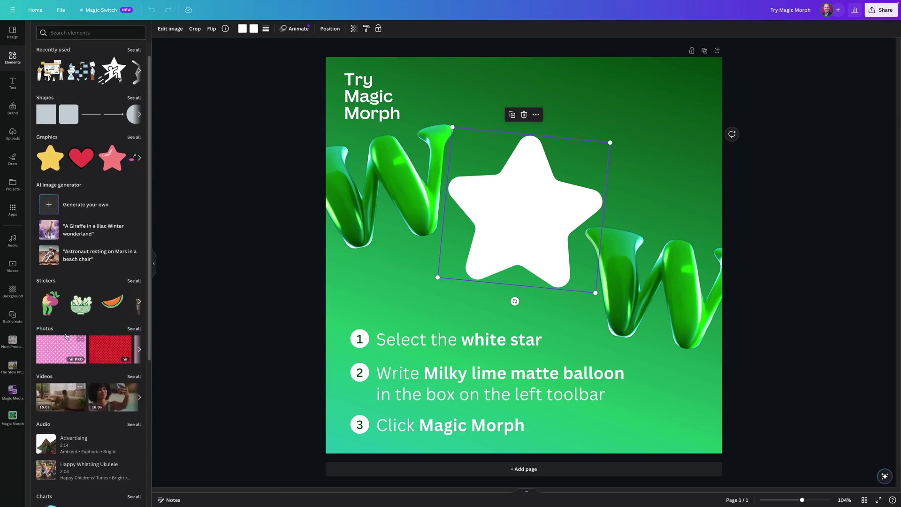
drag(78, 181, 469, 324)
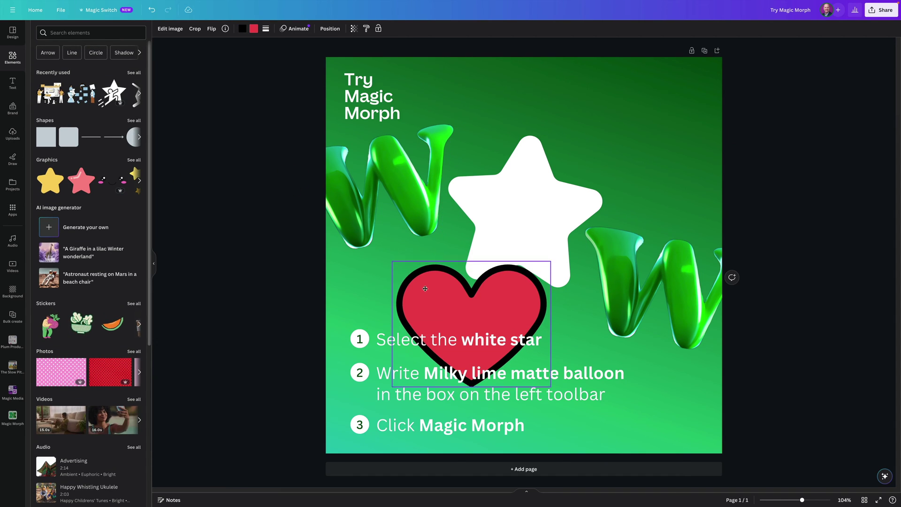
Step: Morph the red heart using a realistic chocolate-cookie description
click(13, 417)
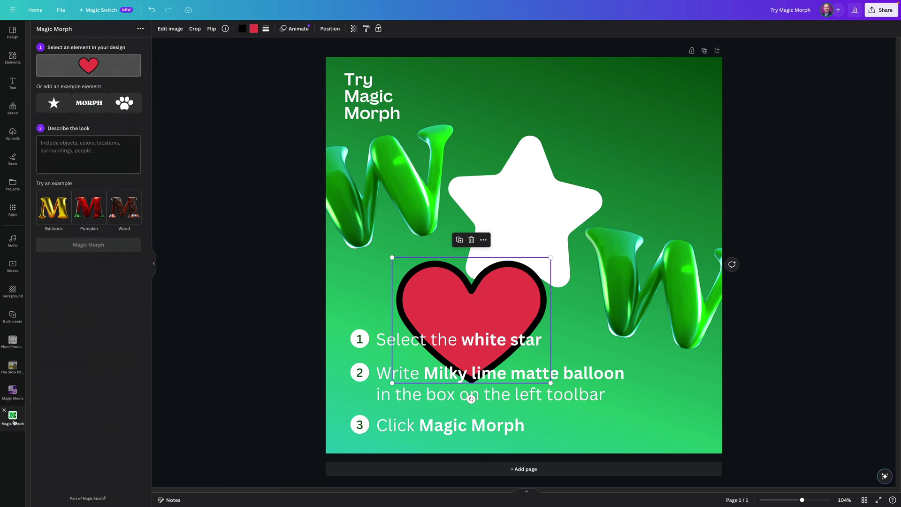
click(56, 151)
text(Make this heart look like its a realistic cookie)
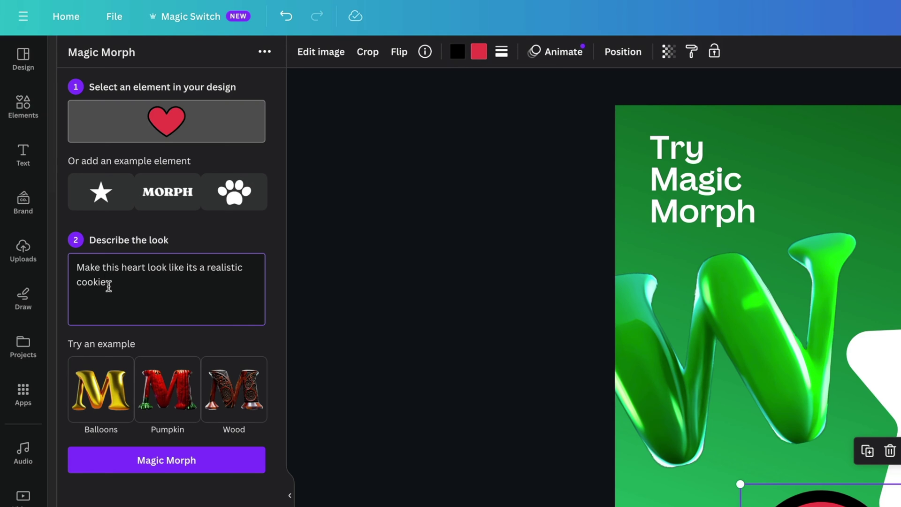
click(102, 469)
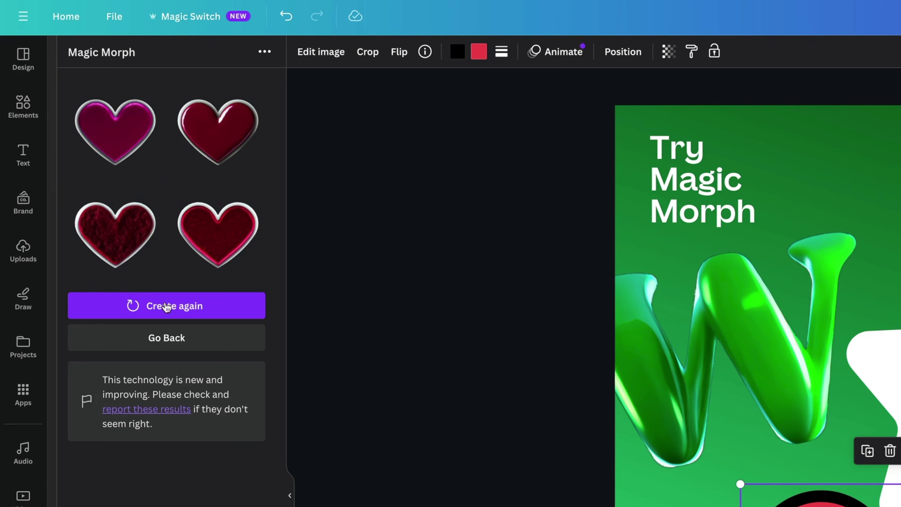
Step: Add a textured heart result, then delete the unwanted textured and magenta hearts
drag(115, 235, 900, 506)
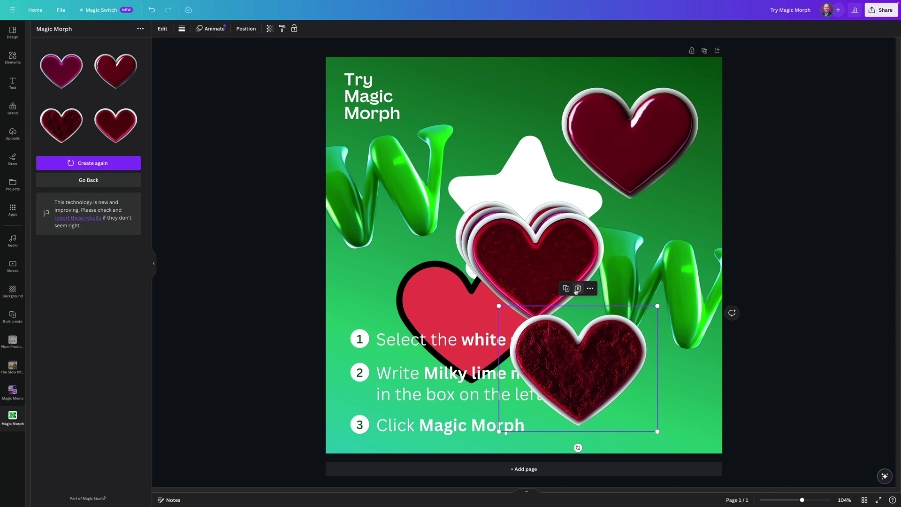
click(577, 289)
click(484, 212)
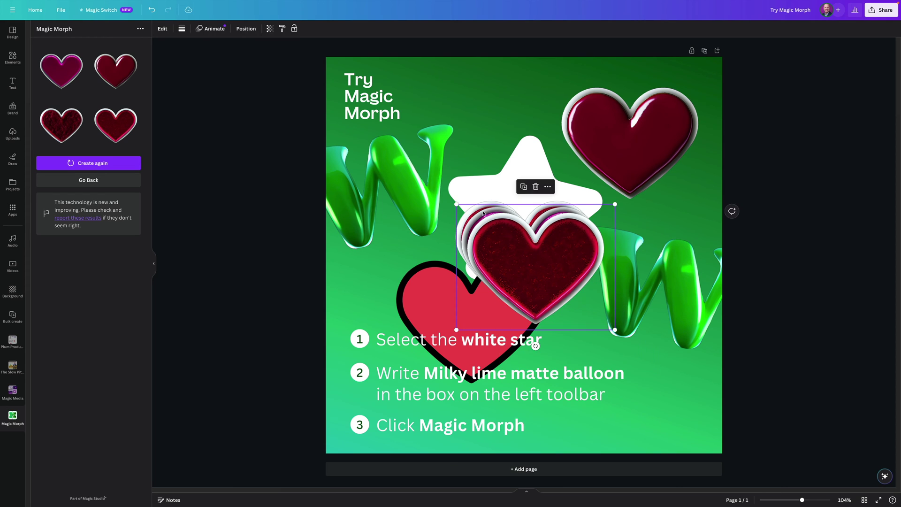
click(536, 186)
drag(645, 131, 632, 325)
key(ctrl+z)
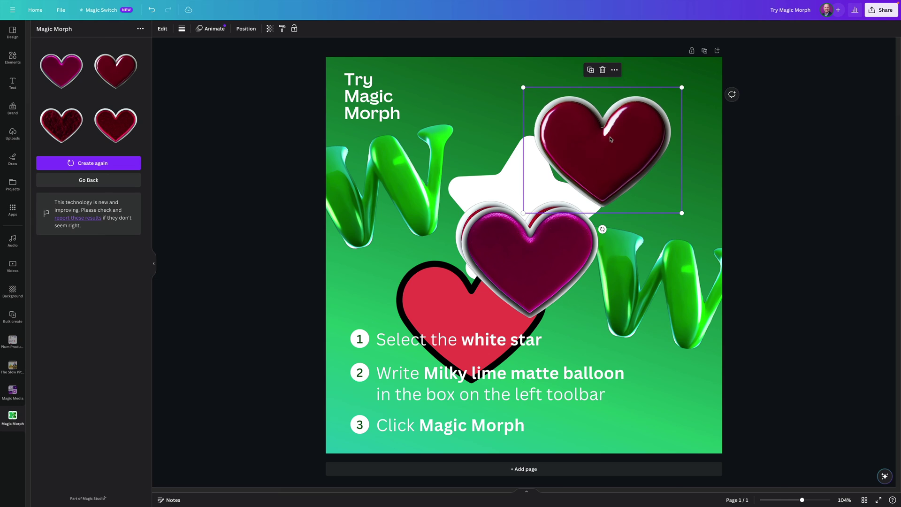
click(491, 271)
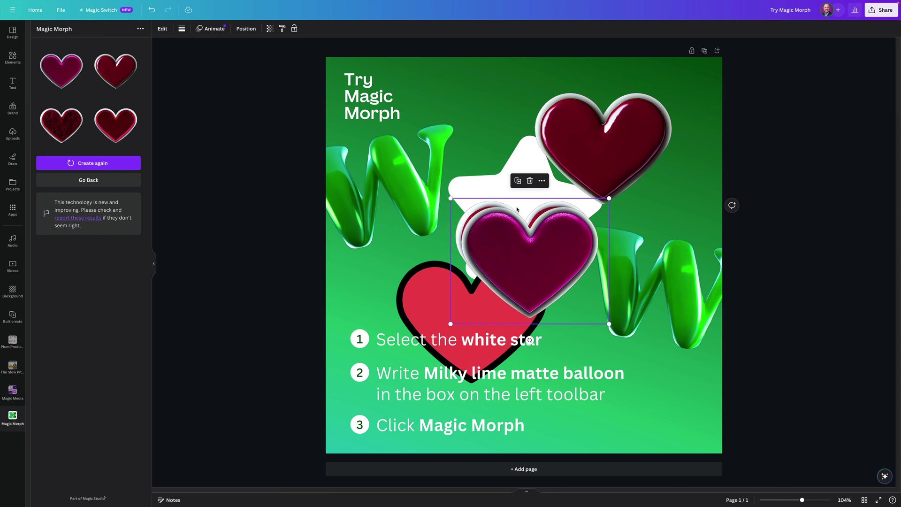
click(530, 182)
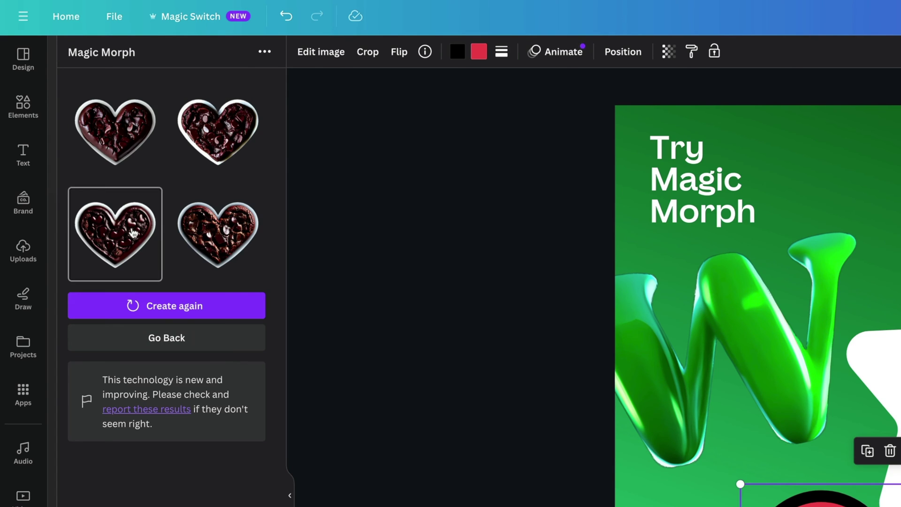
Step: Place two cookie-heart results, one in the upper middle and one over the text
click(134, 233)
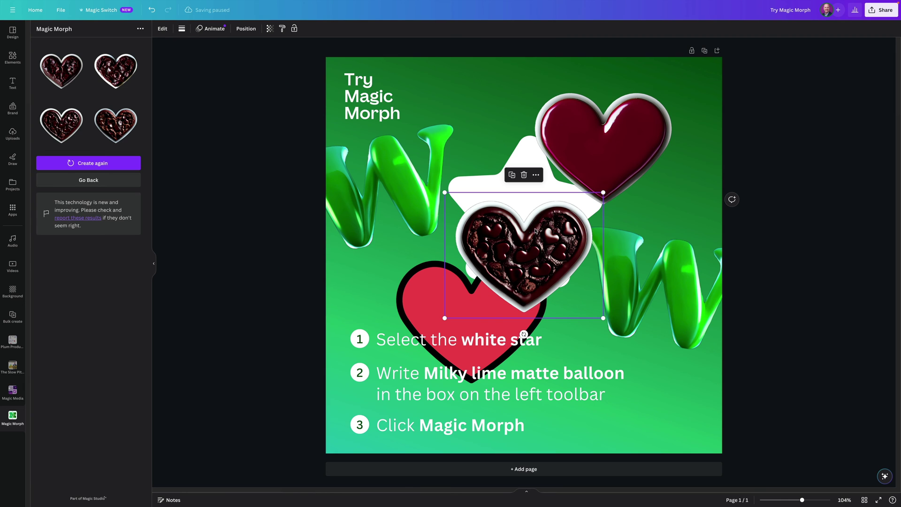
drag(535, 231, 504, 121)
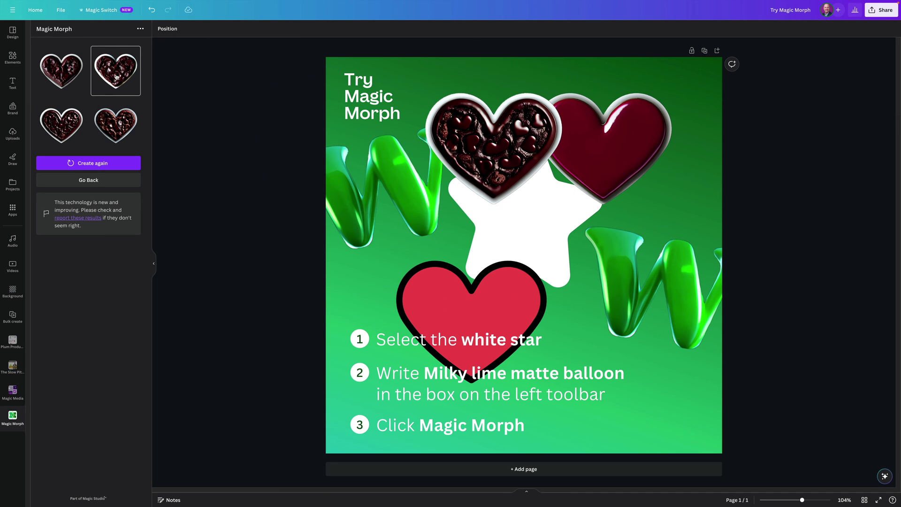
click(116, 77)
drag(547, 265, 649, 268)
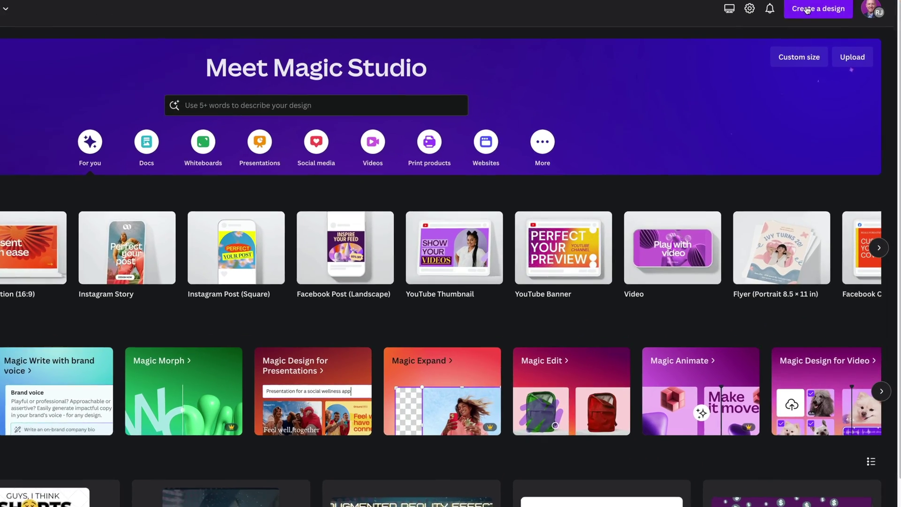
Step: Create a new presentation and apply all 17 Product Launch template pages
click(833, 11)
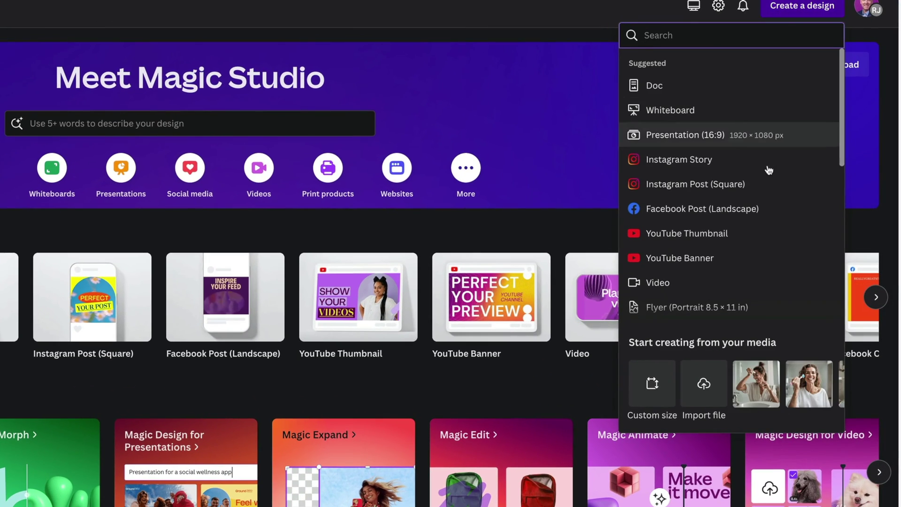
click(741, 137)
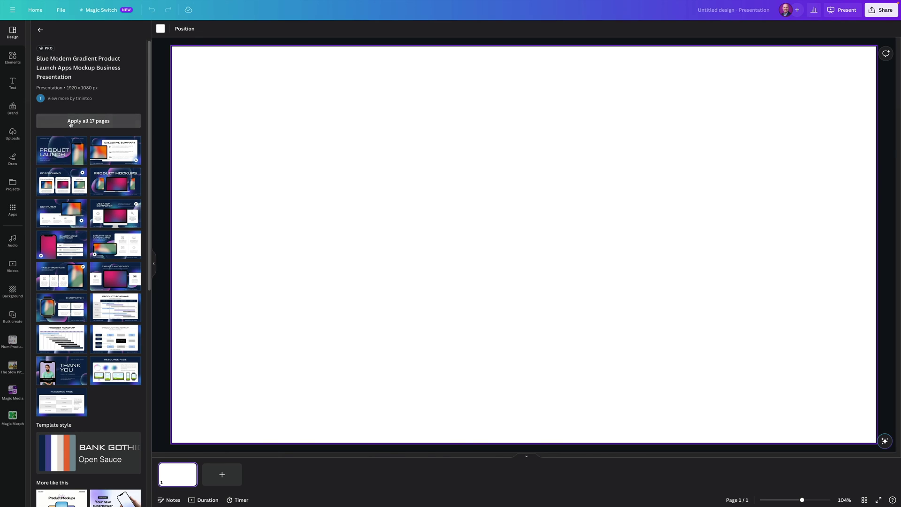
click(70, 121)
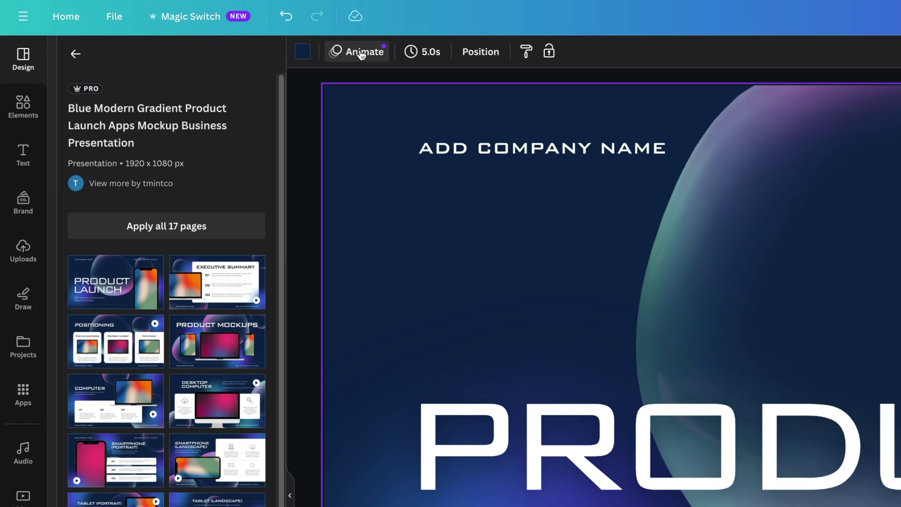
Step: Animate the presentation with Magic Animate, trying Handmade before choosing the Digital style
click(362, 53)
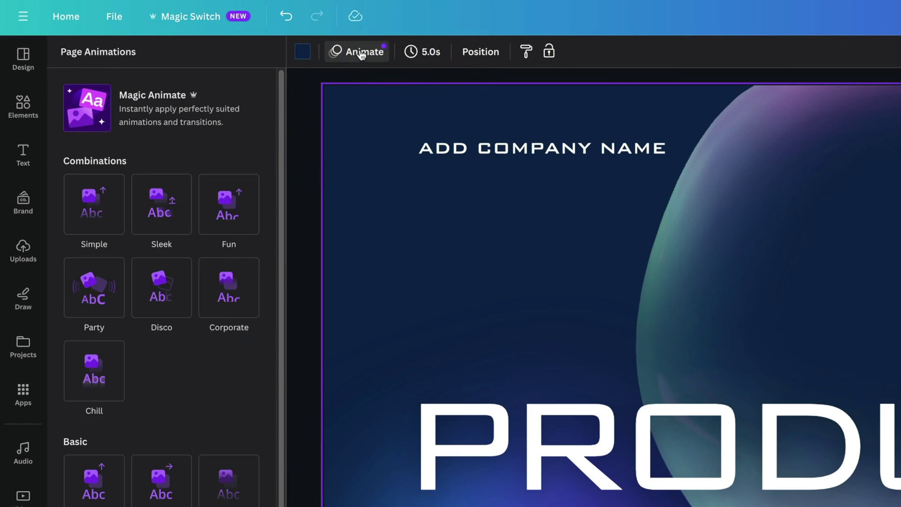
click(160, 125)
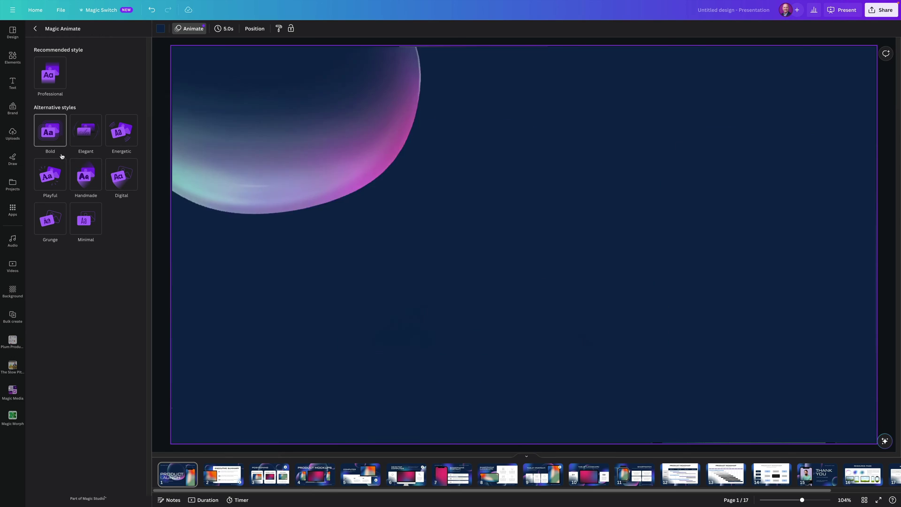
click(88, 181)
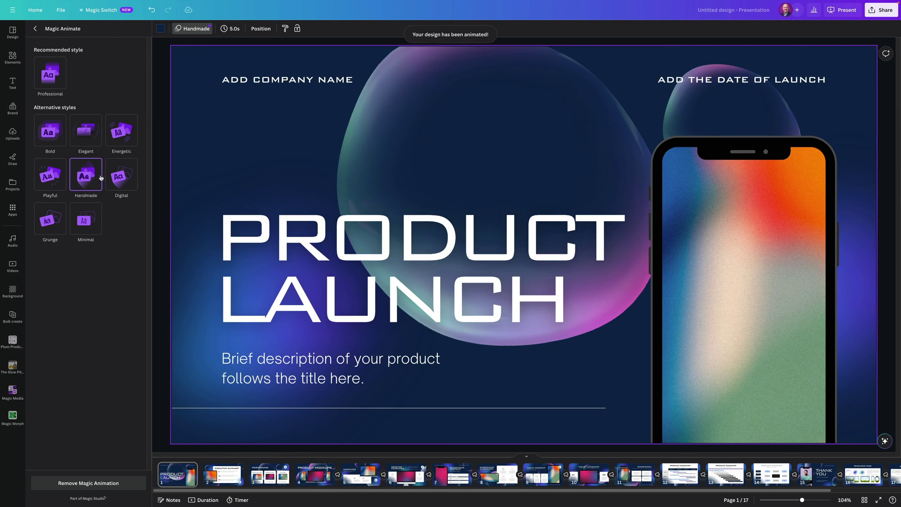
click(119, 178)
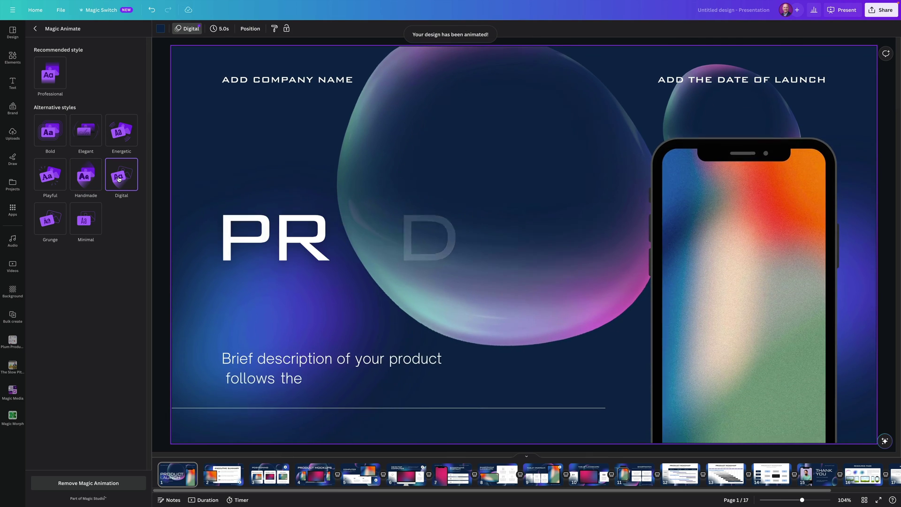
click(53, 134)
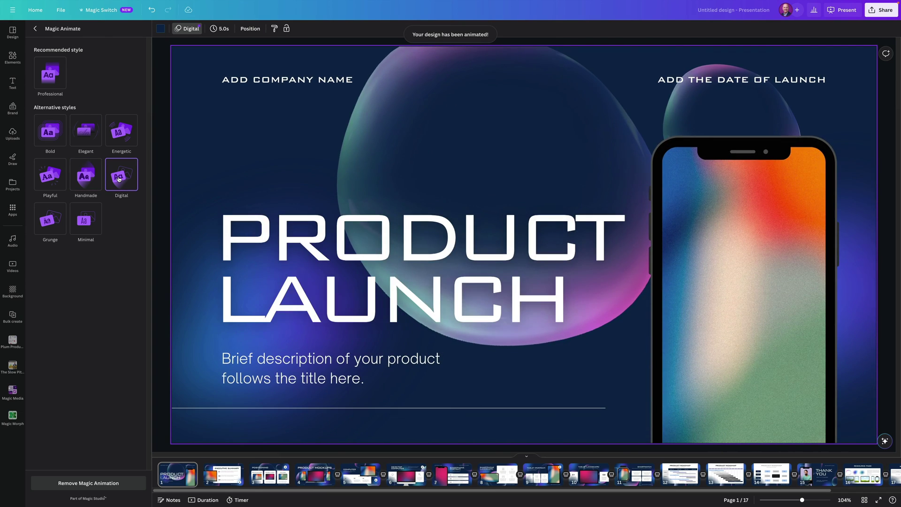
Step: Apply the Bold Magic Animate style and move the skateboarder cut-out up and right over the fence
click(54, 135)
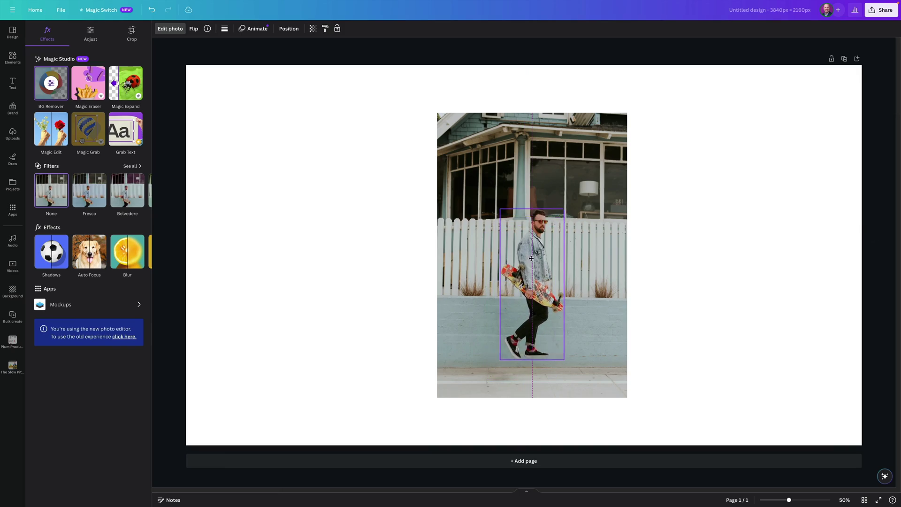
drag(531, 258, 549, 208)
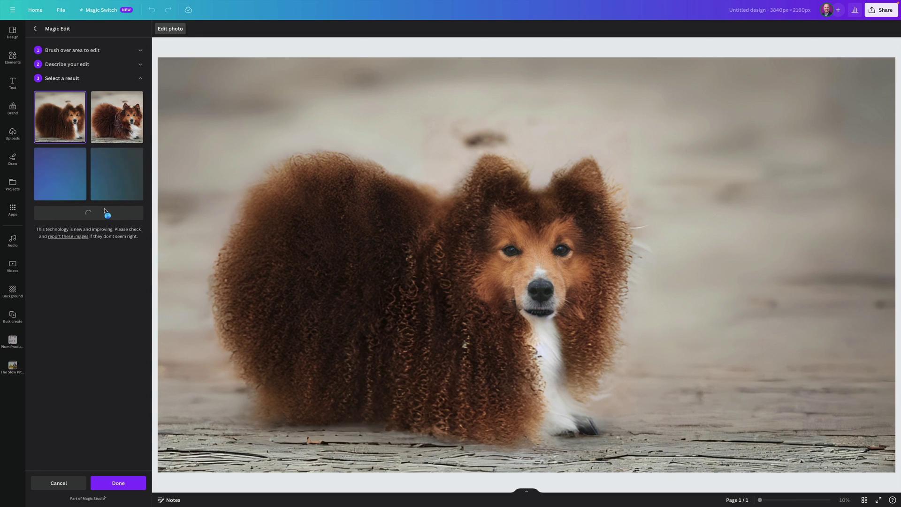
Step: Preview the second Magic Edit result, giving the dog a fluffier, straighter coat
click(111, 134)
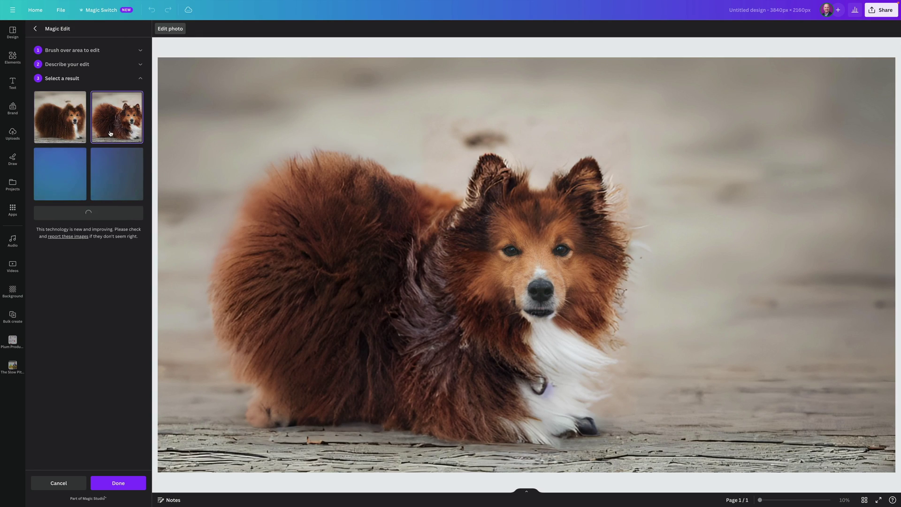